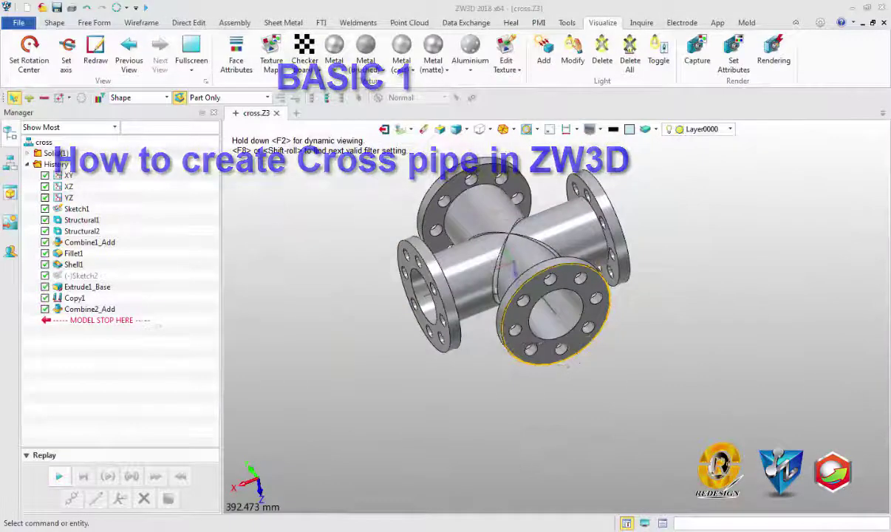
Start a new Part/Assembly file named 'Create Cross Pipe' using the Default template
middle_drag(770, 368, 746, 380)
scroll(746, 380, down, 3)
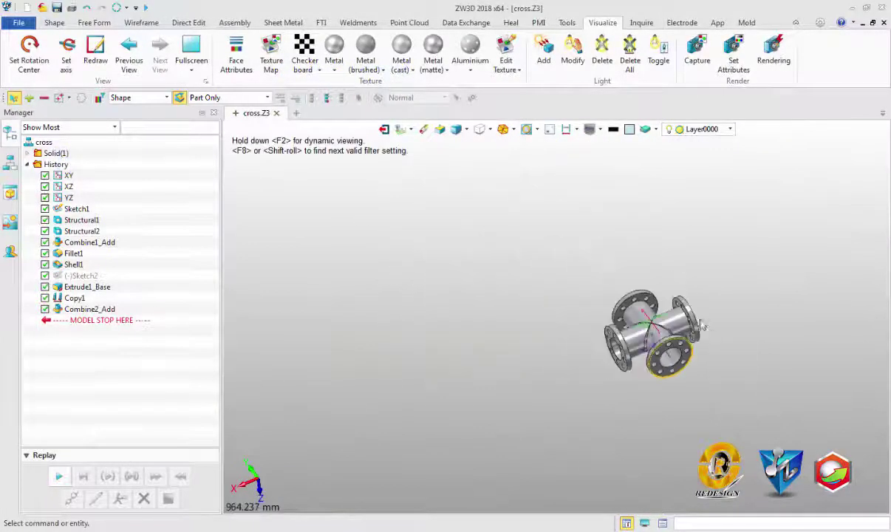
scroll(746, 381, up, 5)
click(295, 113)
text(Create Cross Pipe)
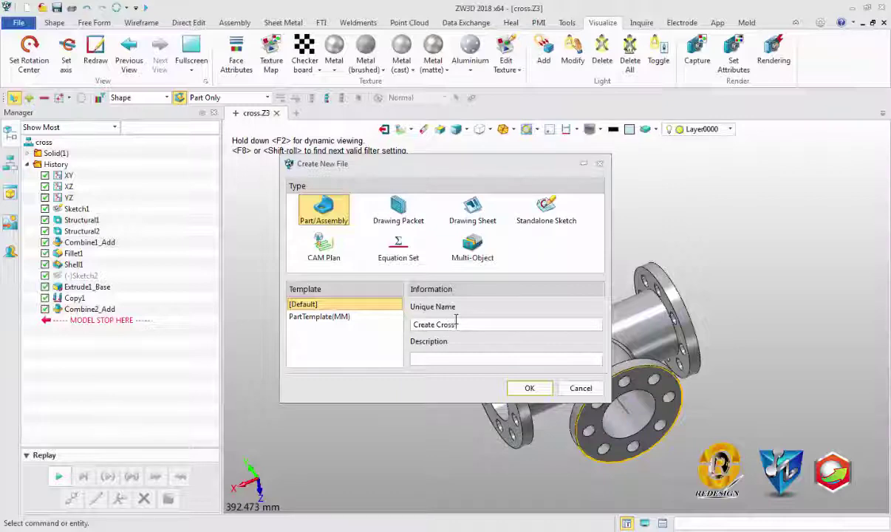
Create the Create Cross Pipe part and begin a sketch on the XY plane
click(529, 388)
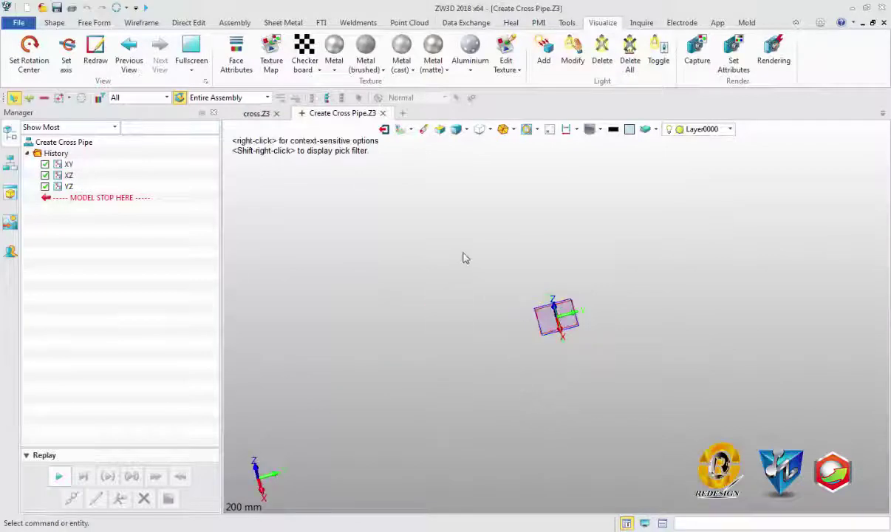
right_click(464, 255)
click(496, 323)
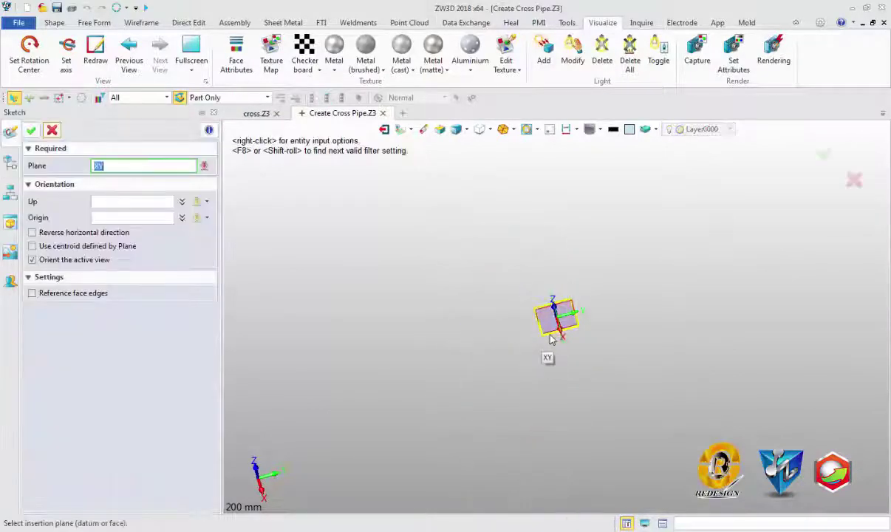
click(551, 337)
click(824, 155)
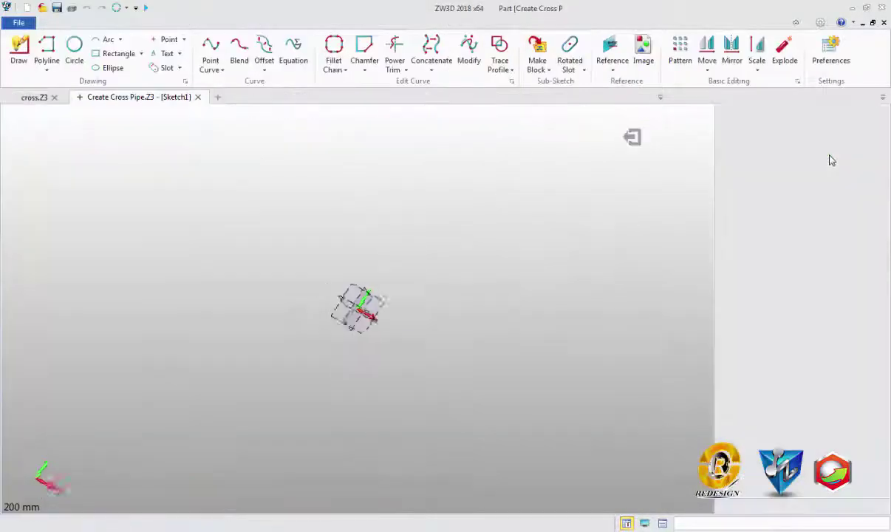
Draw an L-shaped polyline with a vertical line to the origin and a horizontal line rightward
click(46, 48)
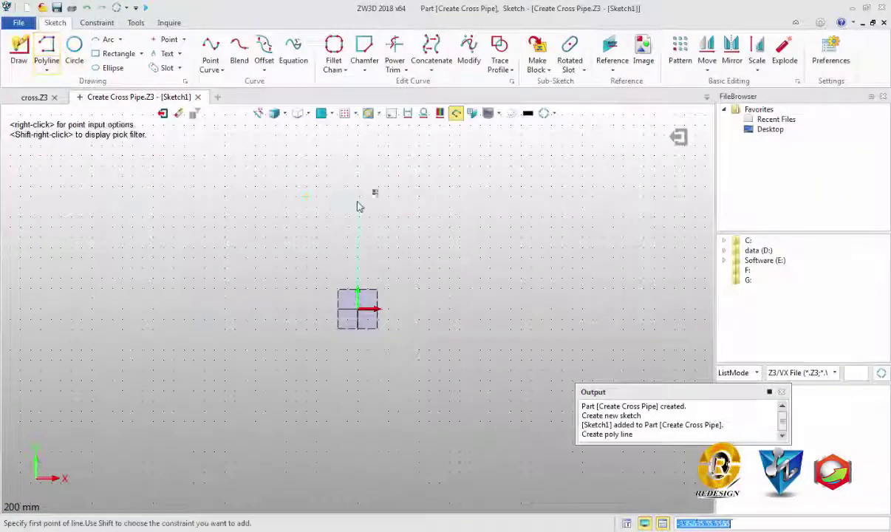
click(358, 195)
click(358, 310)
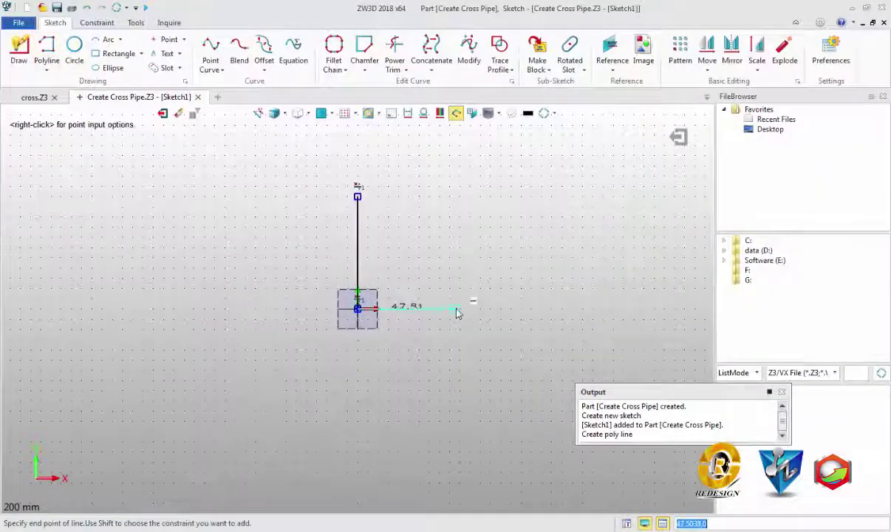
click(477, 311)
scroll(508, 256, up, 1)
middle_click(424, 342)
Dimension the horizontal and vertical lines to 100 mm each
right_click(423, 342)
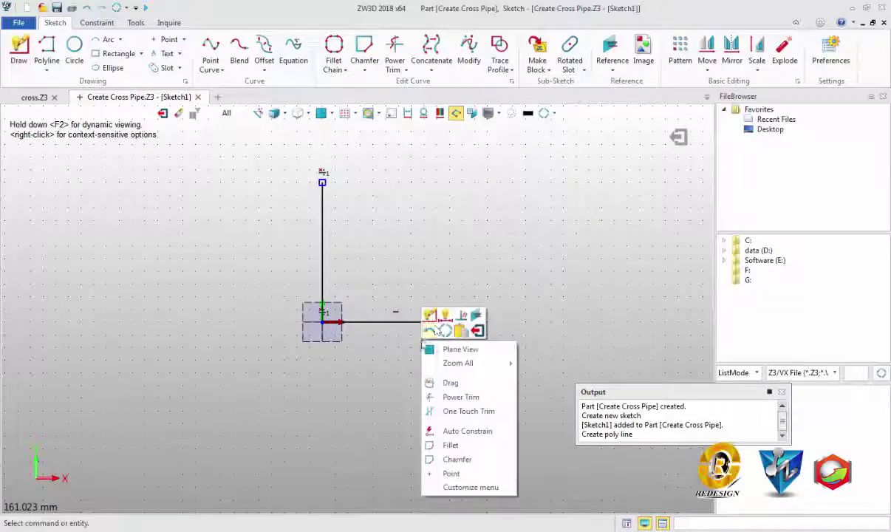
click(450, 315)
click(396, 319)
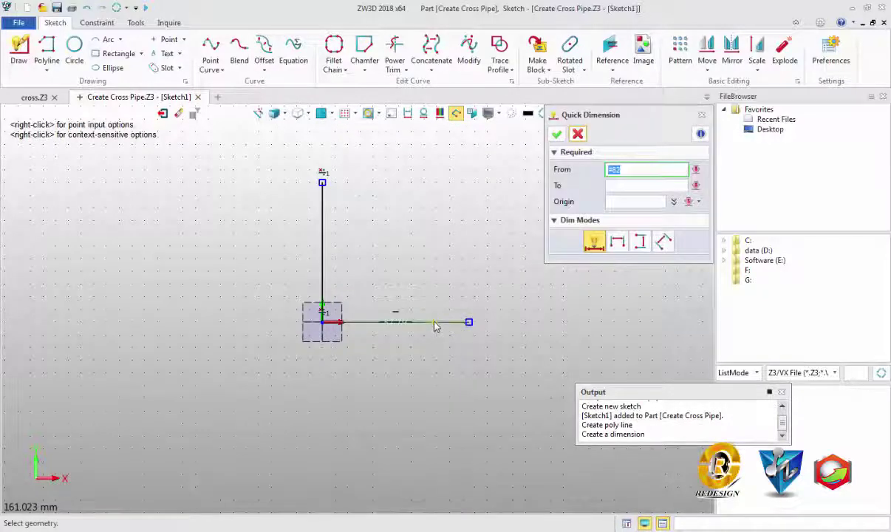
click(427, 360)
key(Return)
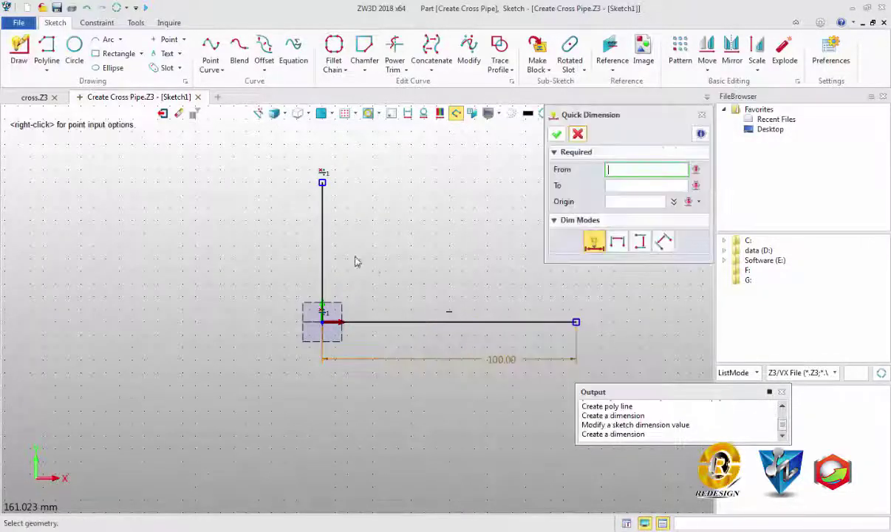
click(322, 255)
click(272, 246)
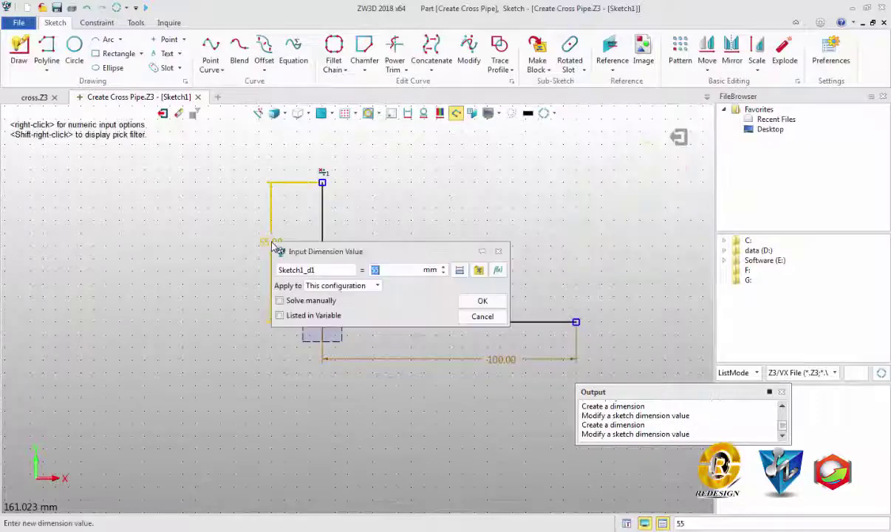
key(Return)
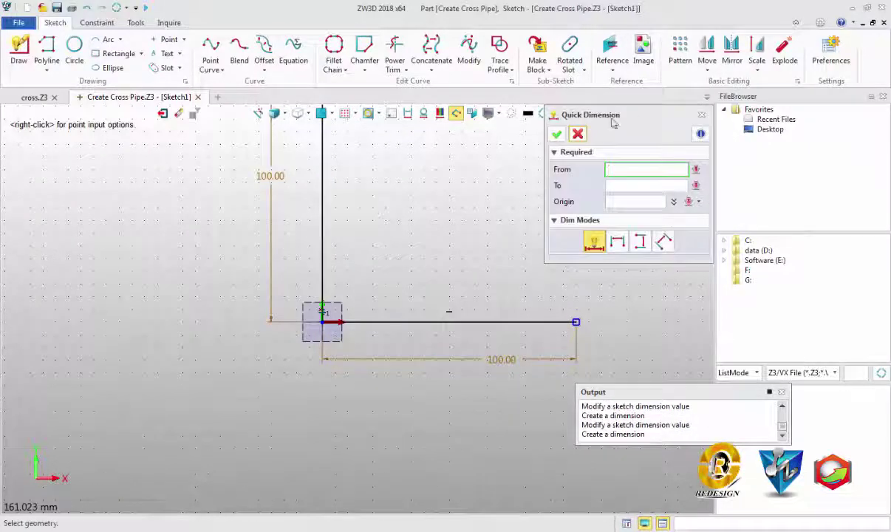
click(578, 135)
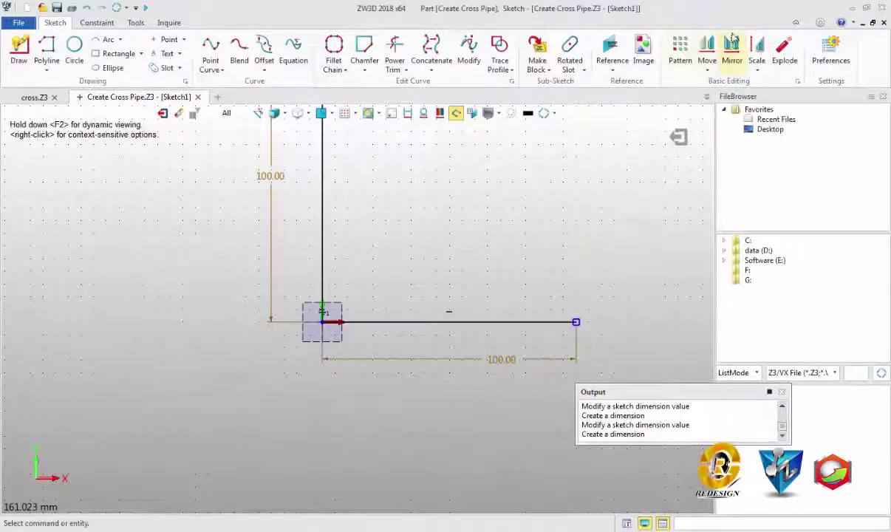
Mirror the horizontal line left and the vertical line down to complete the cross, then exit the sketch
click(367, 321)
click(614, 187)
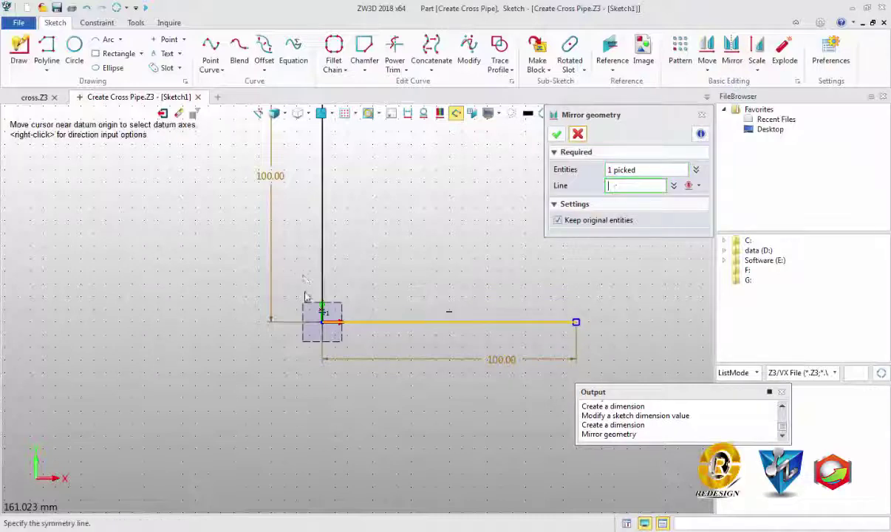
click(322, 311)
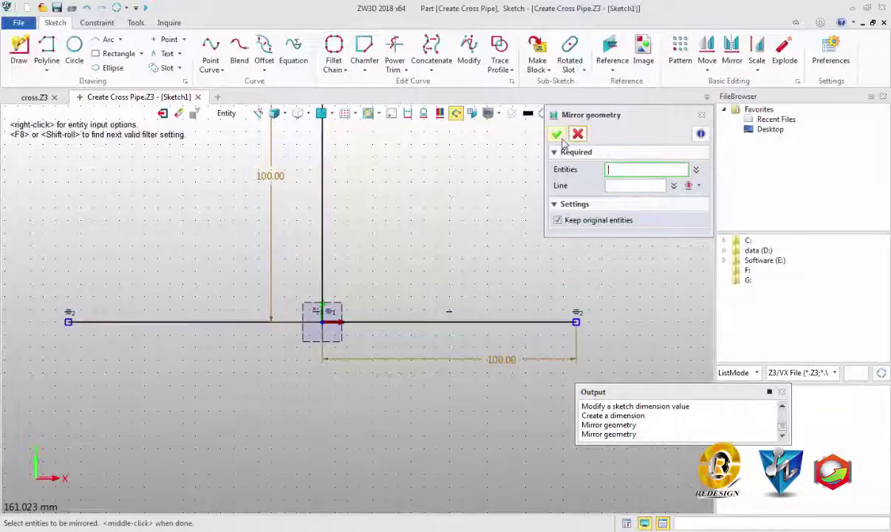
click(322, 226)
click(624, 187)
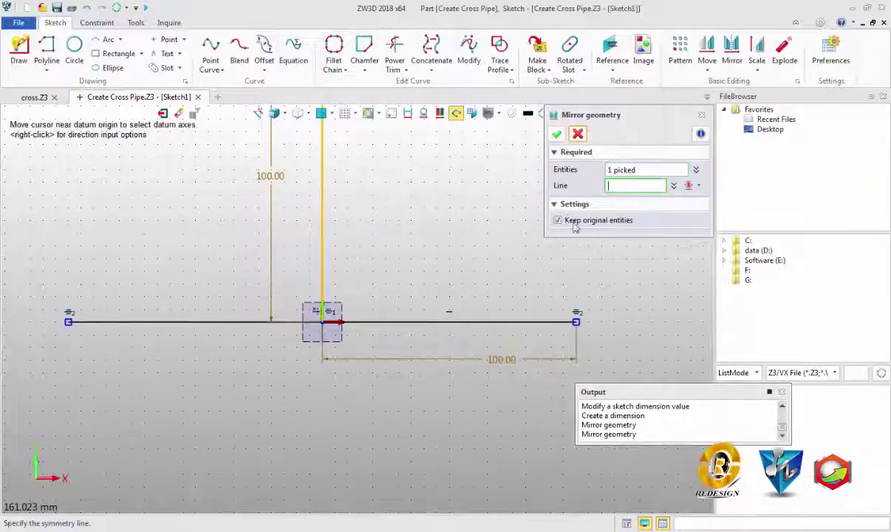
click(418, 324)
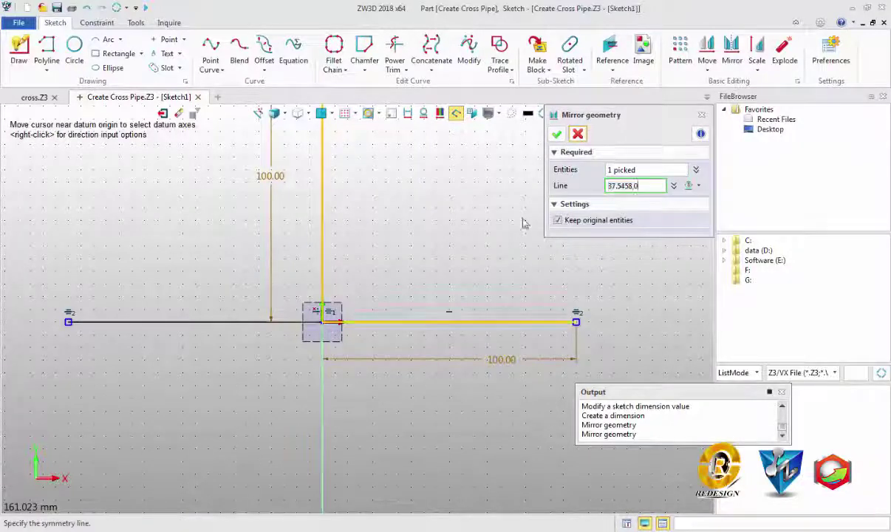
click(577, 135)
click(162, 113)
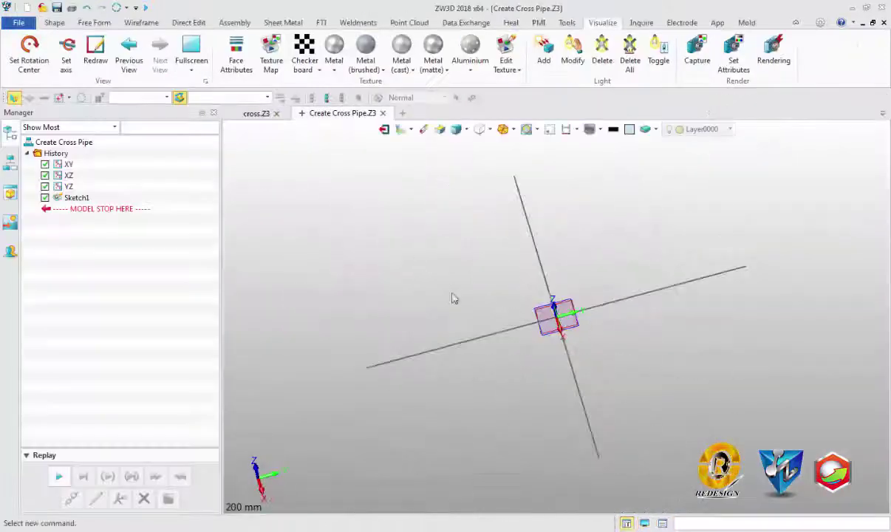
Start a Weldments structural member along two collinear sketch lines
scroll(453, 296, down, 3)
middle_drag(520, 322, 487, 307)
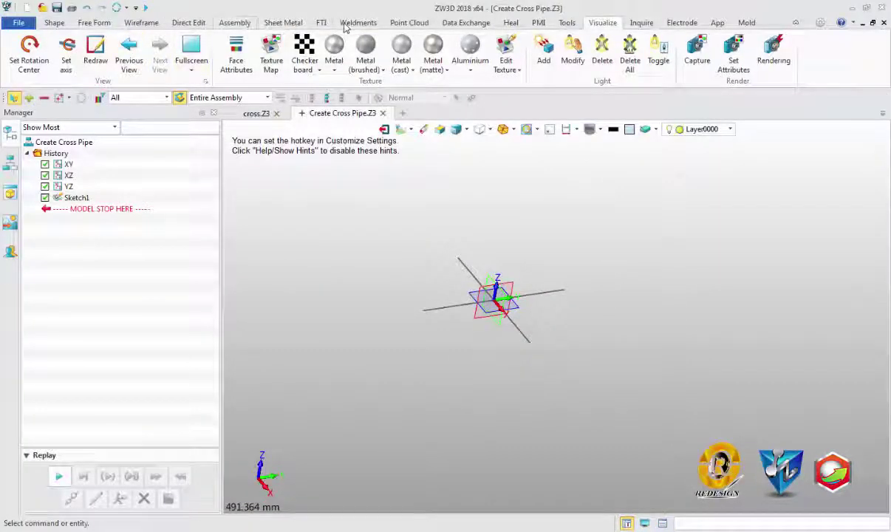
click(347, 23)
click(84, 58)
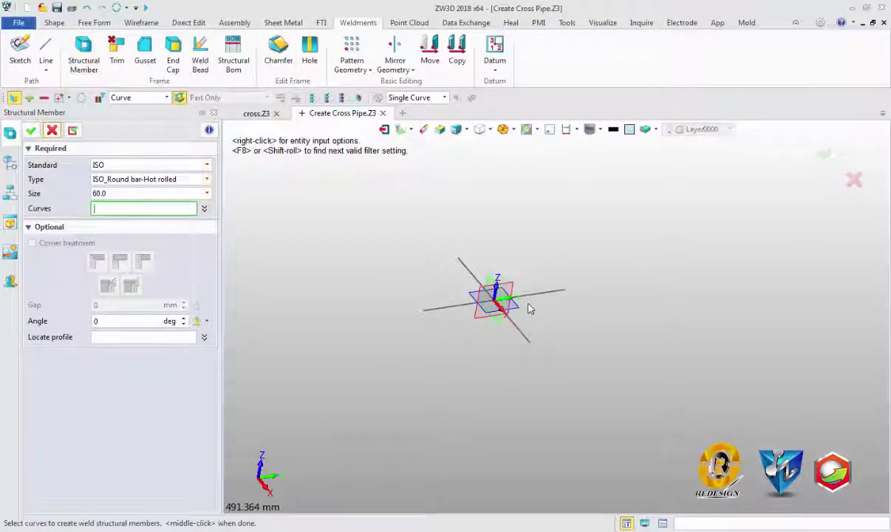
click(479, 302)
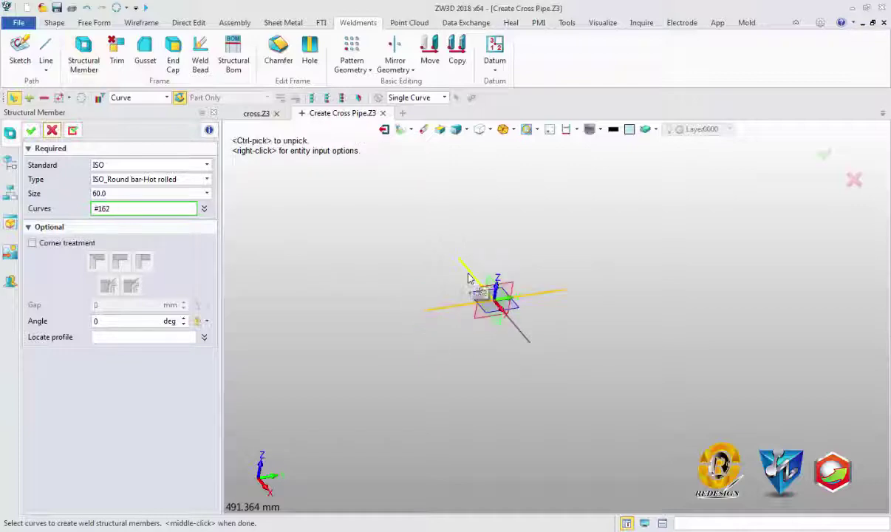
click(466, 268)
right_drag(334, 322, 379, 360)
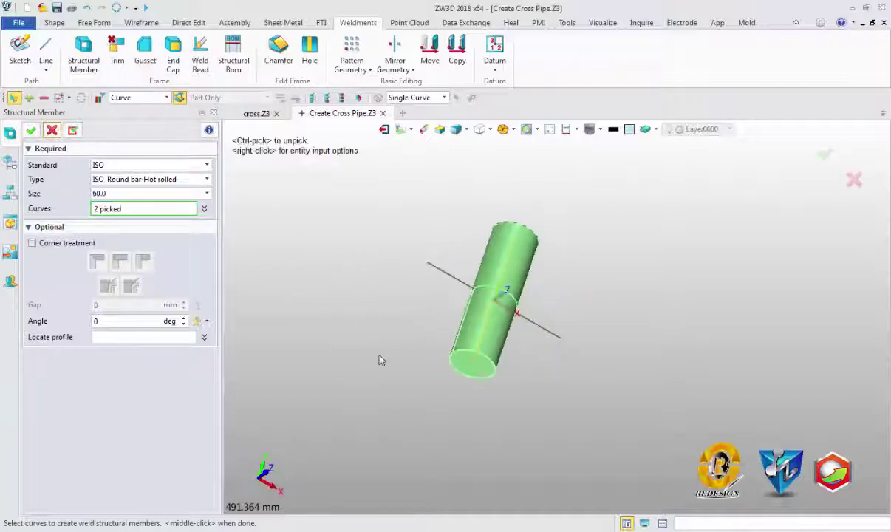
mouse_move(311, 310)
right_down()
mouse_move(409, 362)
mouse_move(442, 390)
mouse_move(410, 333)
mouse_move(443, 357)
right_up()
Keep the ISO round bar, size 60.0, and create the first bar
click(147, 194)
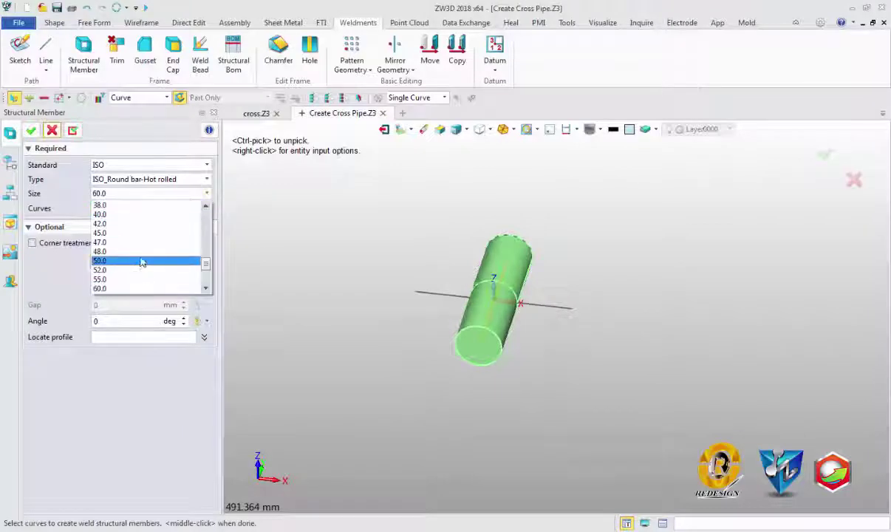
click(144, 193)
click(142, 179)
click(144, 177)
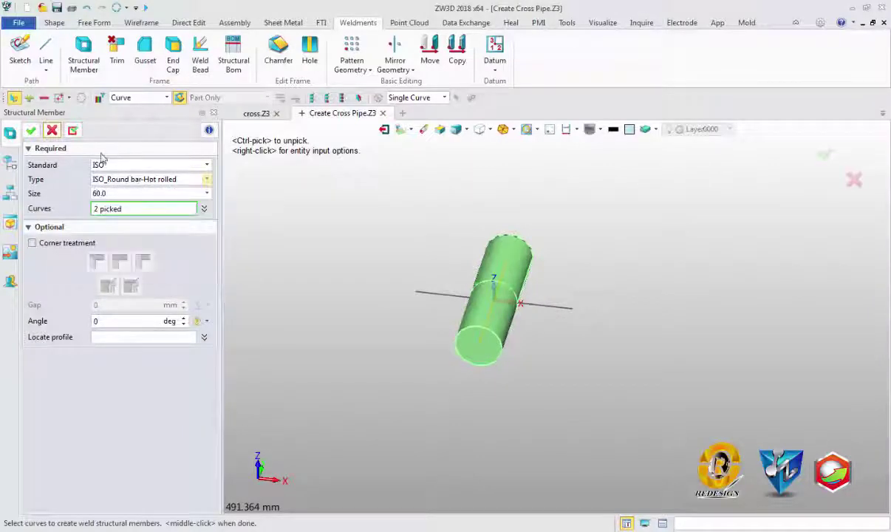
click(100, 166)
click(78, 161)
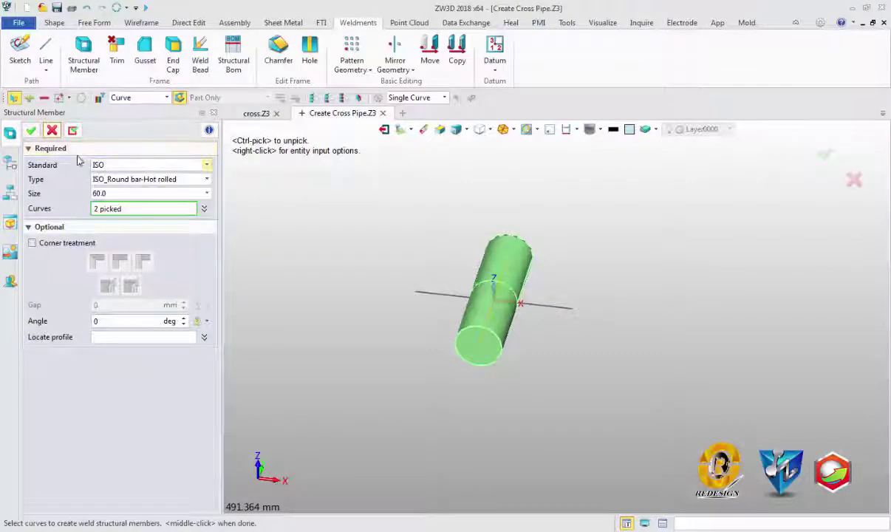
click(34, 133)
Add a second 60.0 round bar along the other pair of lines to complete the cross
middle_click(414, 222)
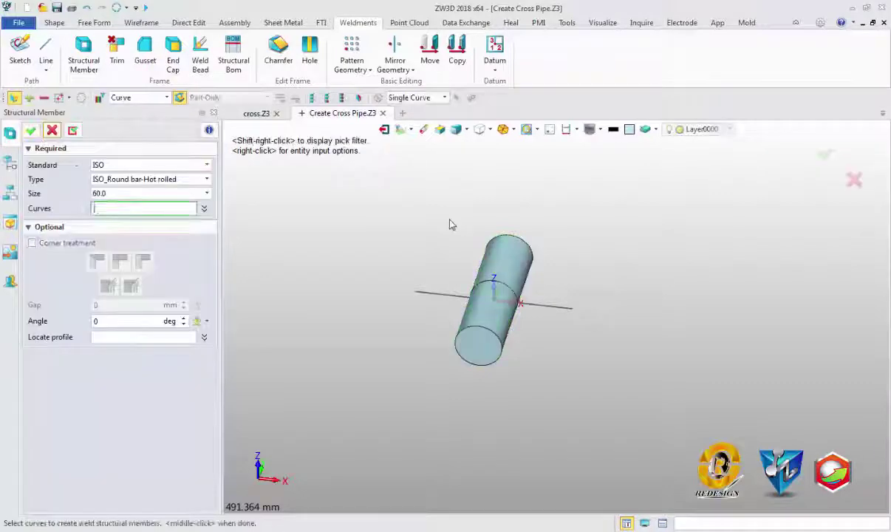
click(436, 303)
click(559, 308)
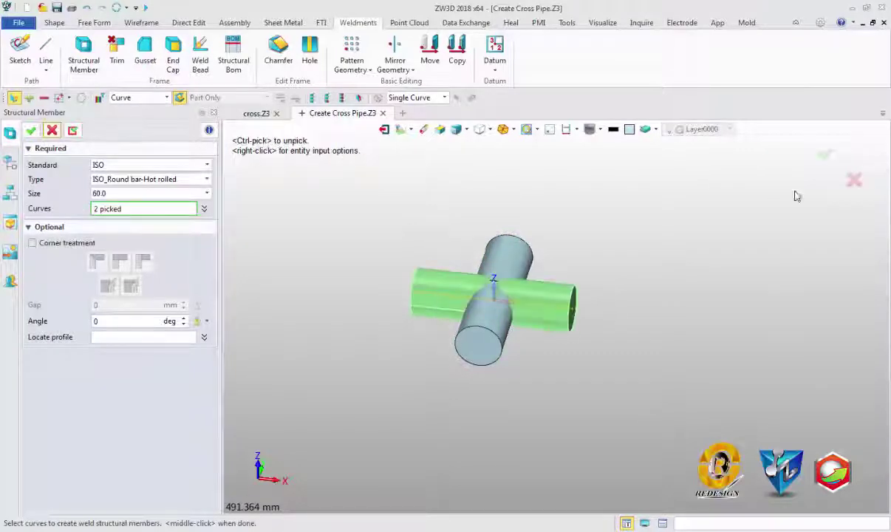
click(825, 157)
mouse_move(705, 294)
right_down()
mouse_move(482, 322)
mouse_move(512, 358)
right_up()
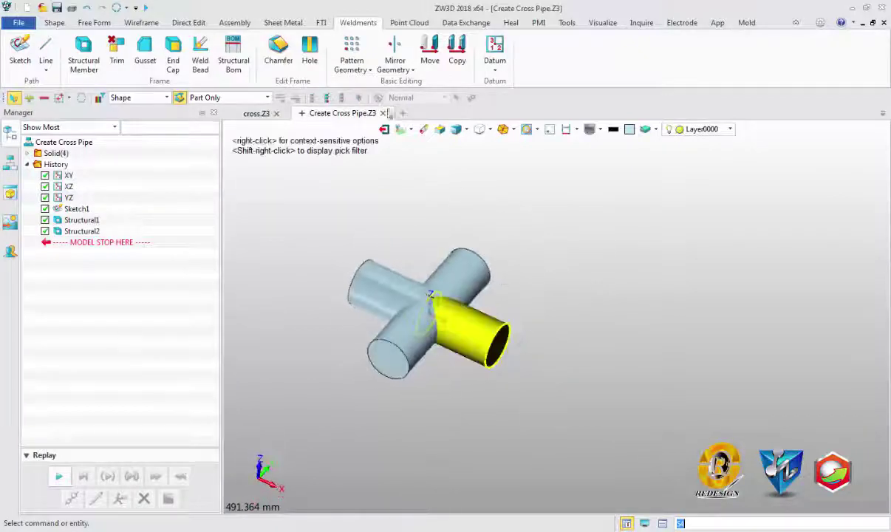
Combine the bars into one solid, with one pipe as base and the rest as operators
click(54, 22)
click(407, 39)
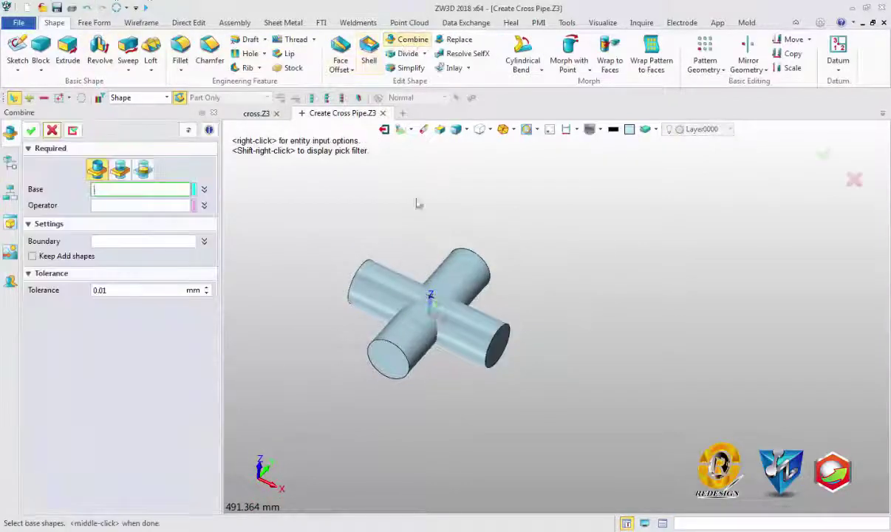
click(444, 310)
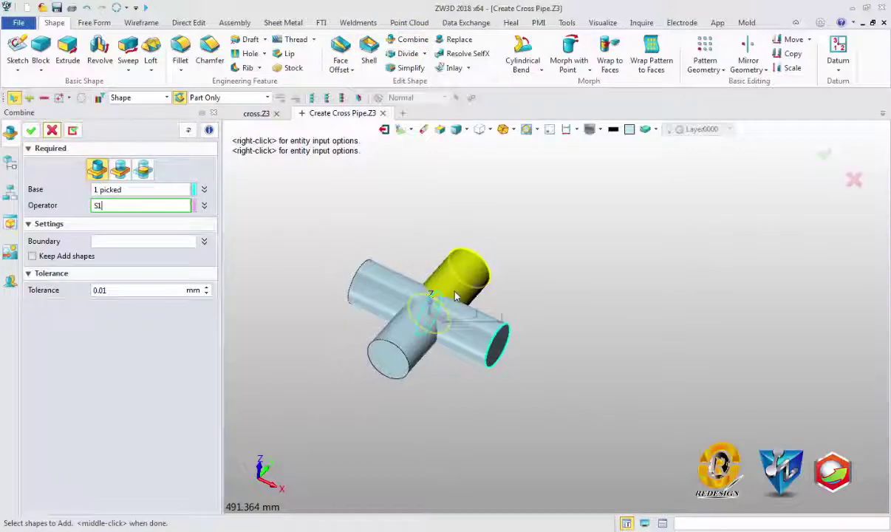
click(407, 341)
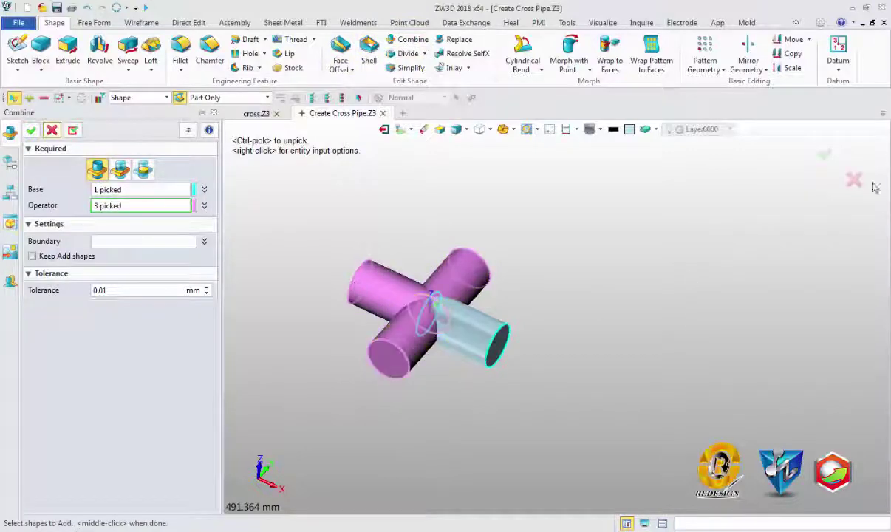
click(826, 156)
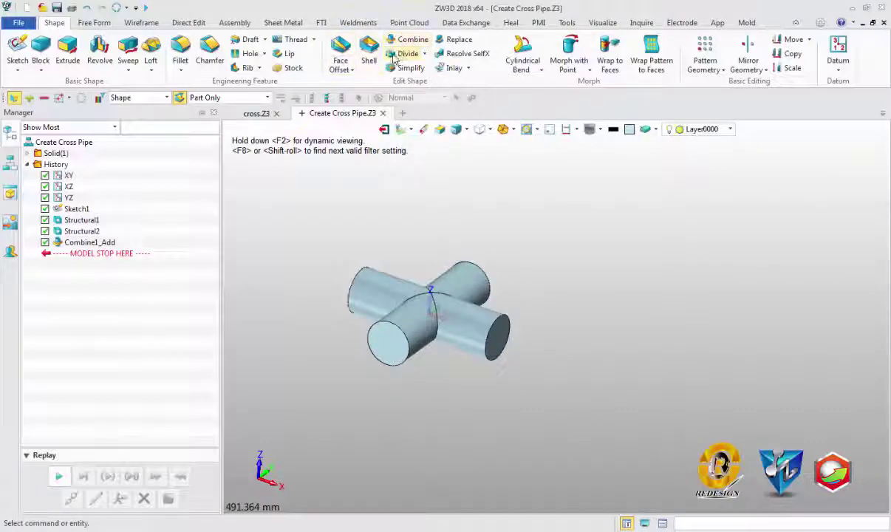
Fillet the four intersection edges where the crossing bars meet, then inspect the result
click(180, 55)
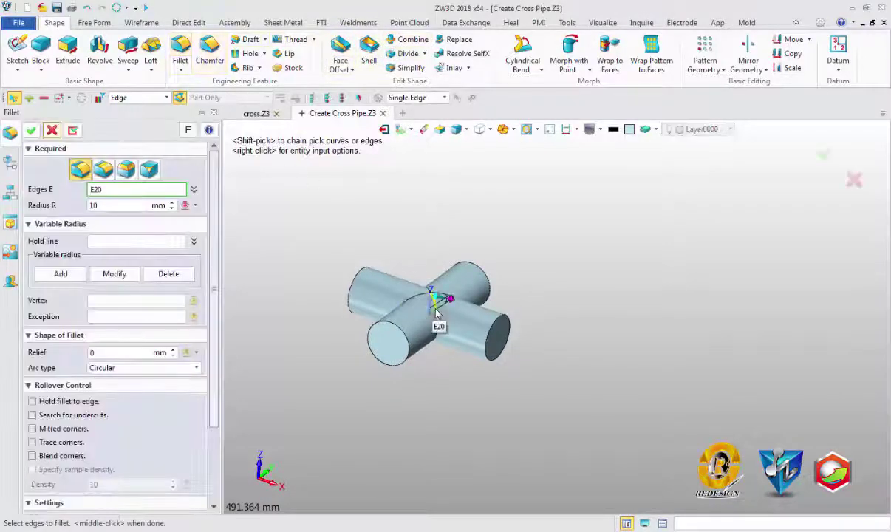
click(436, 313)
click(443, 297)
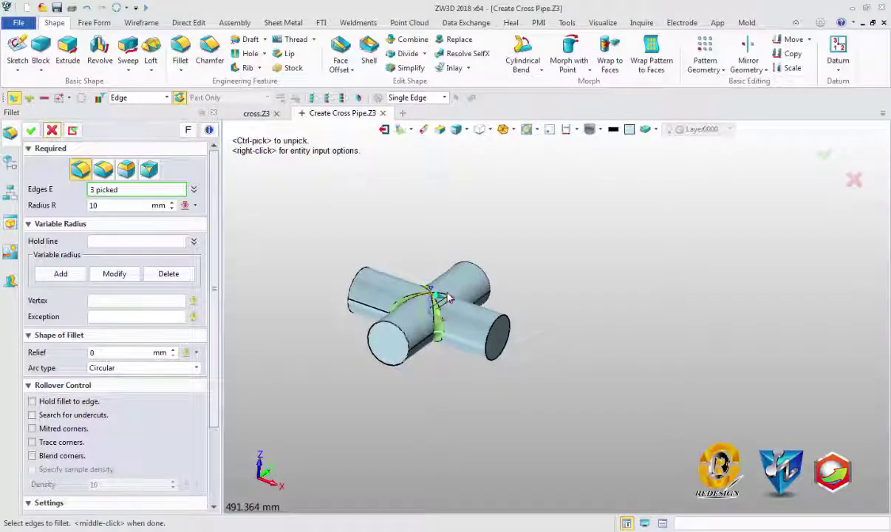
middle_drag(484, 293, 426, 313)
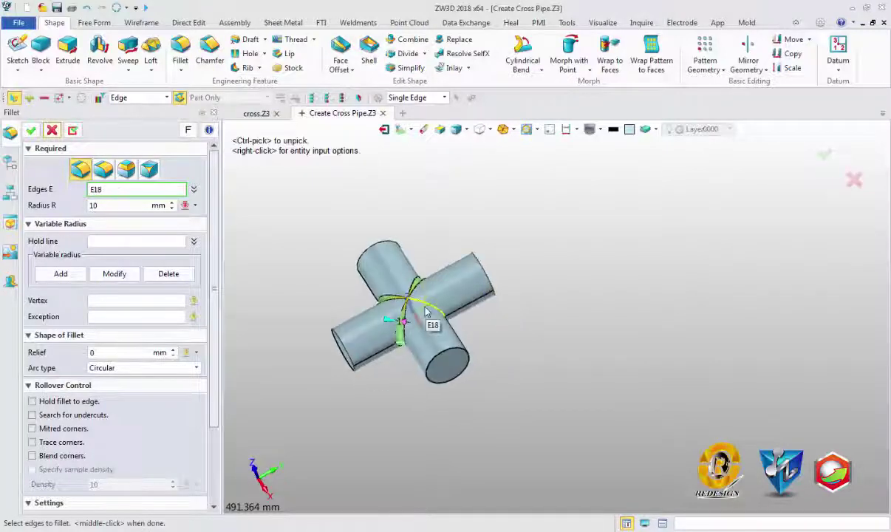
scroll(419, 302, up, 5)
click(96, 206)
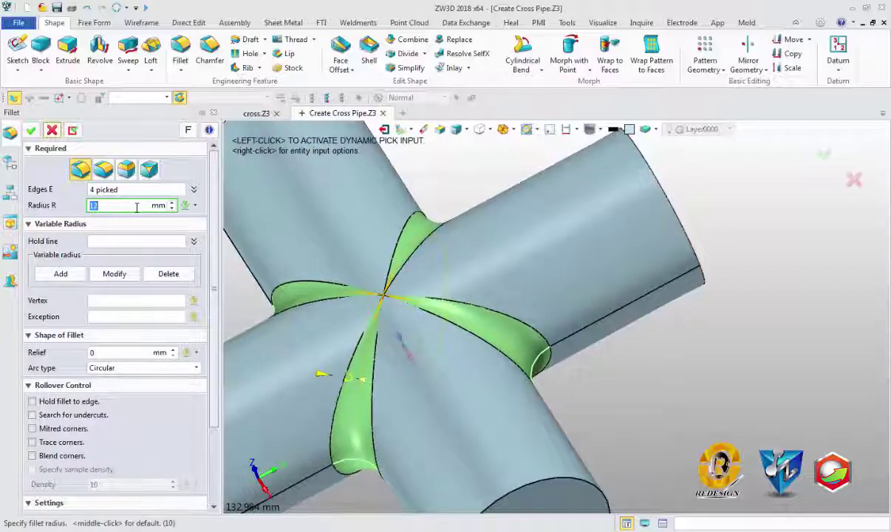
click(31, 131)
middle_drag(418, 293, 448, 289)
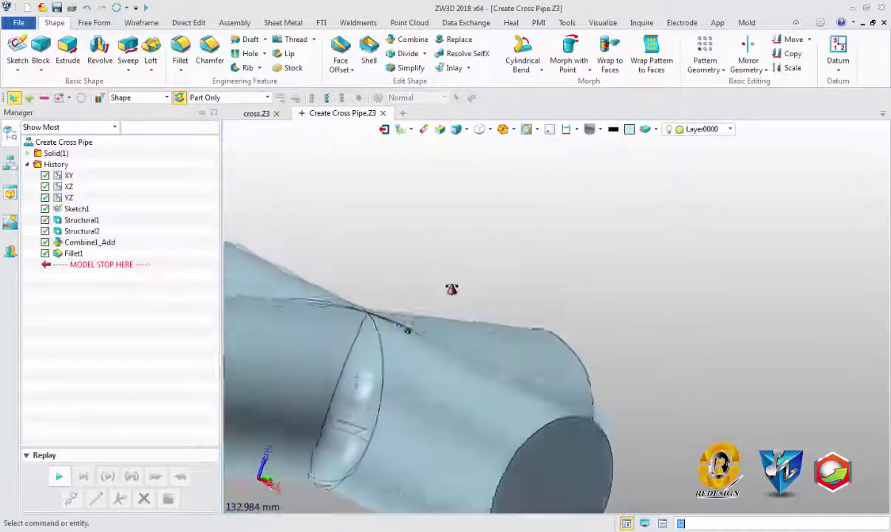
scroll(679, 322, down, 3)
middle_drag(680, 322, 715, 352)
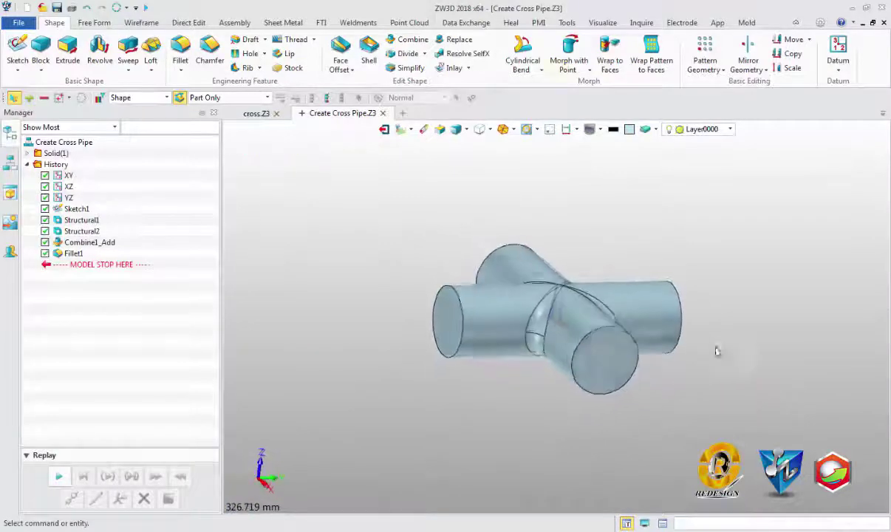
mouse_move(407, 381)
middle_down()
mouse_move(535, 404)
mouse_move(547, 382)
middle_up()
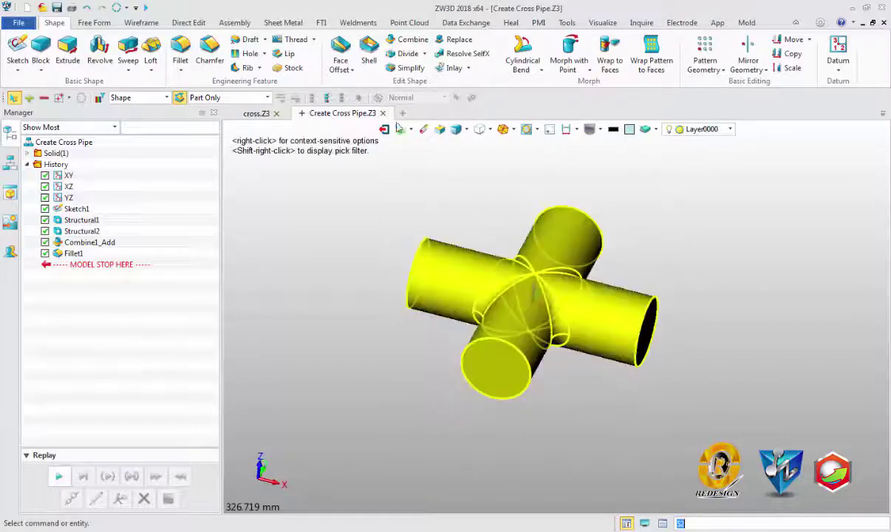
Shell the cross with 6 mm thick walls, opening all four pipe end faces
click(369, 56)
click(548, 362)
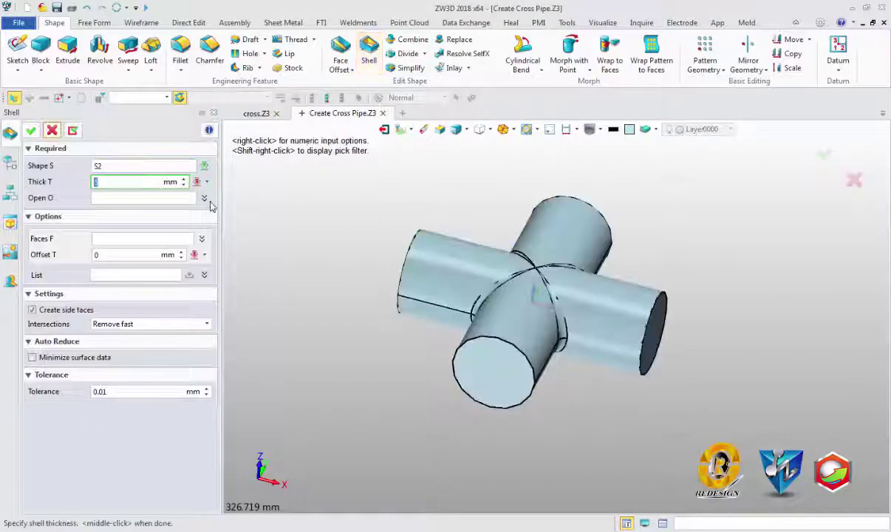
key(Return)
click(514, 389)
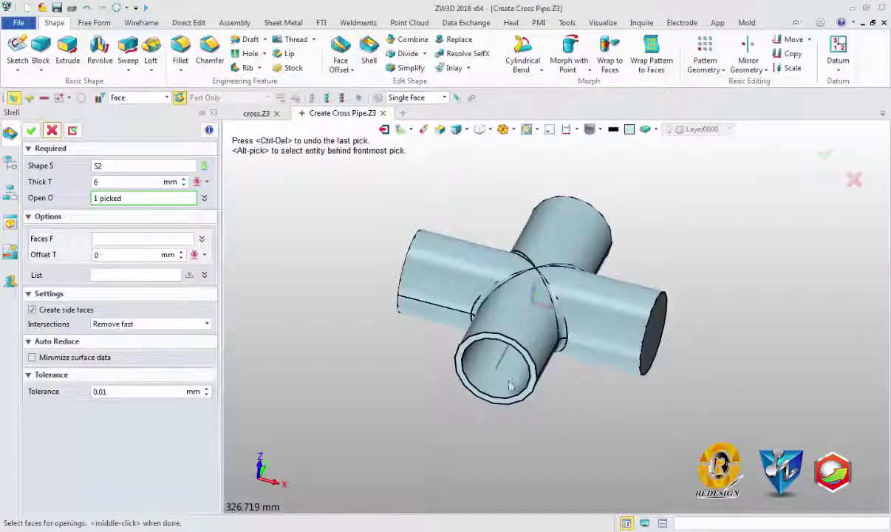
click(655, 330)
mouse_move(720, 334)
middle_down()
mouse_move(629, 320)
mouse_move(640, 358)
mouse_move(616, 334)
middle_up()
click(628, 322)
mouse_move(592, 368)
middle_down()
mouse_move(612, 295)
mouse_move(576, 347)
mouse_move(481, 376)
middle_up()
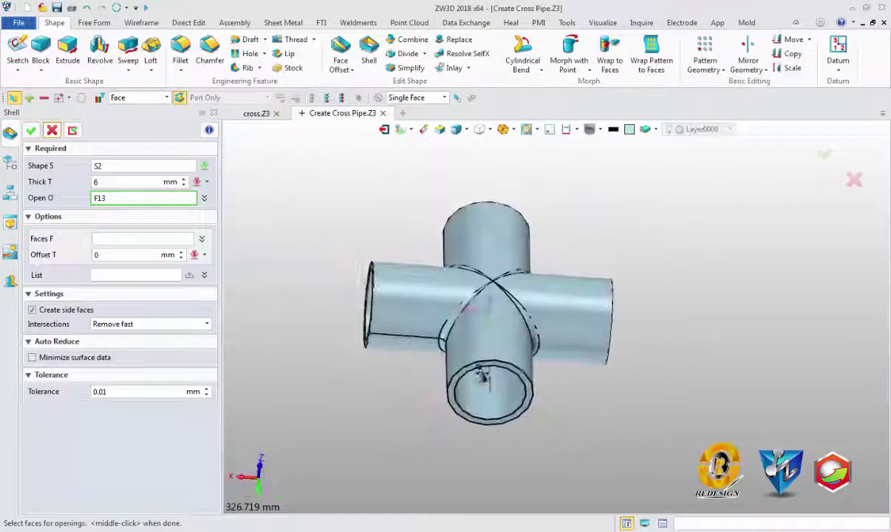
click(481, 376)
click(129, 183)
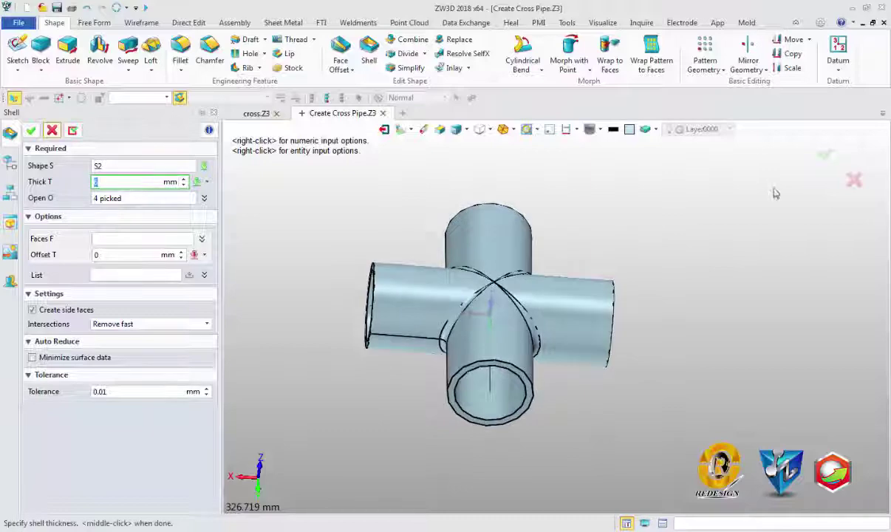
click(824, 157)
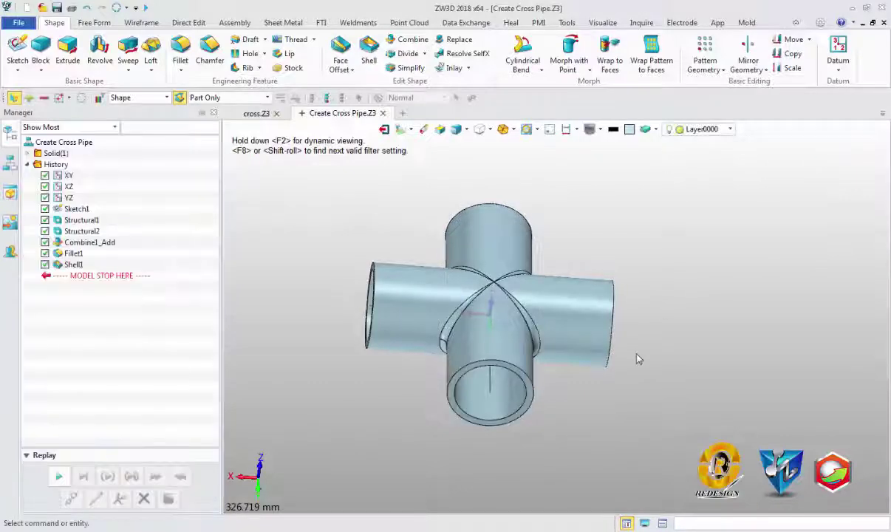
Orbit and zoom around the hollow cross pipe to inspect it
mouse_move(638, 358)
middle_down()
mouse_move(656, 278)
mouse_move(650, 308)
mouse_move(720, 398)
mouse_move(693, 408)
mouse_move(584, 384)
middle_up()
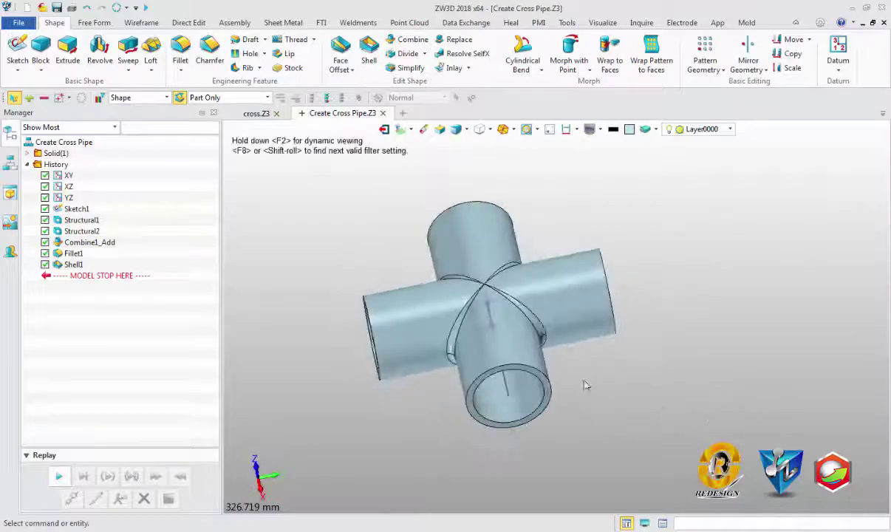
scroll(584, 384, down, 2)
scroll(589, 367, up, 3)
scroll(488, 389, up, 3)
scroll(487, 389, down, 2)
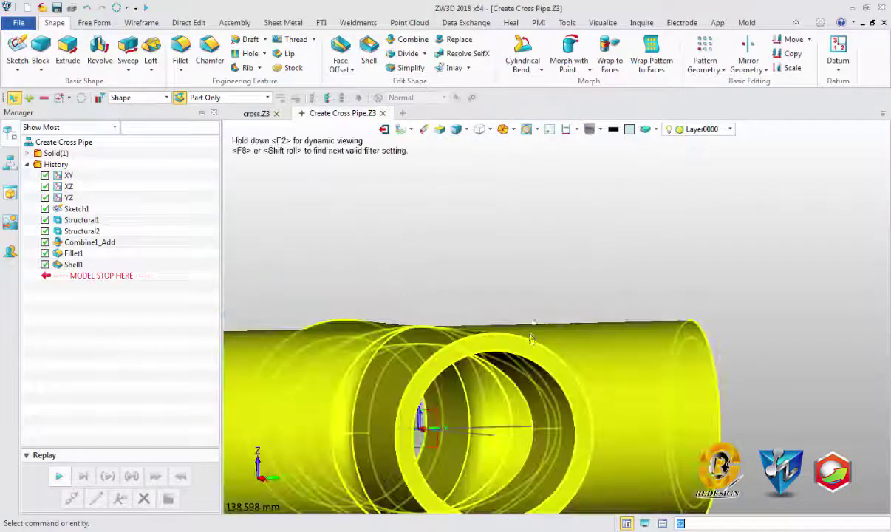
scroll(488, 389, down, 4)
Create Sketch2 on one pipe's ring-shaped end face
right_click(543, 226)
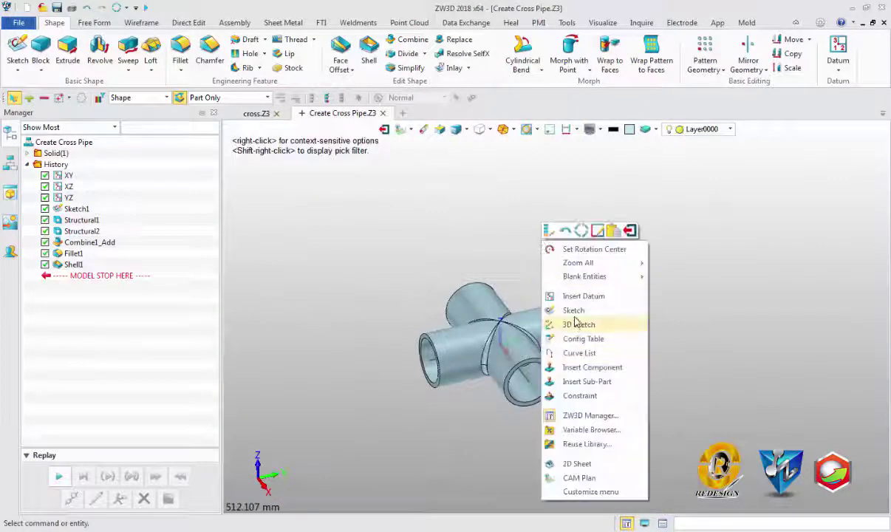
click(574, 311)
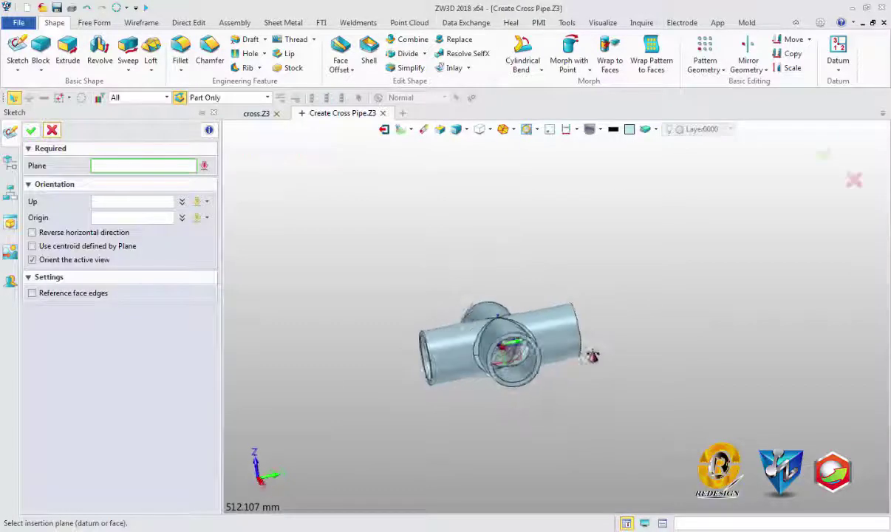
click(513, 343)
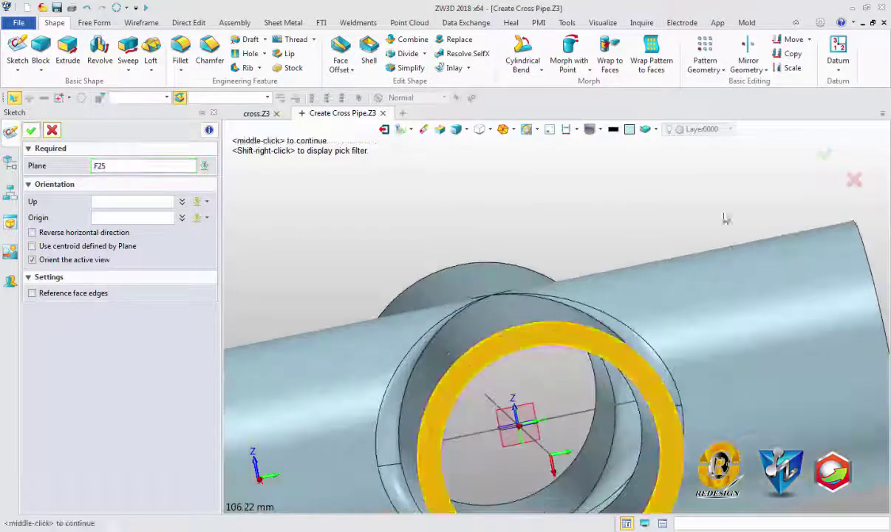
click(822, 155)
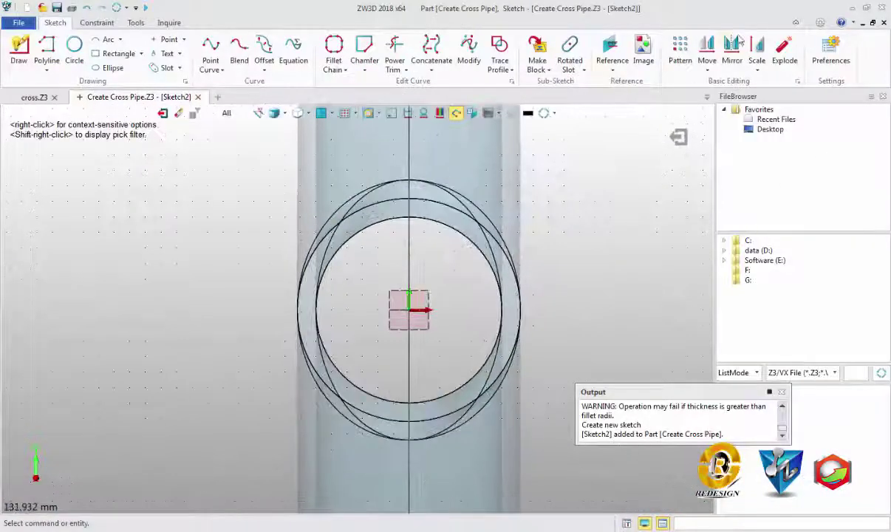
Project the pipe end ring edges into the sketch and make the inner circle reference geometry
click(612, 52)
click(514, 313)
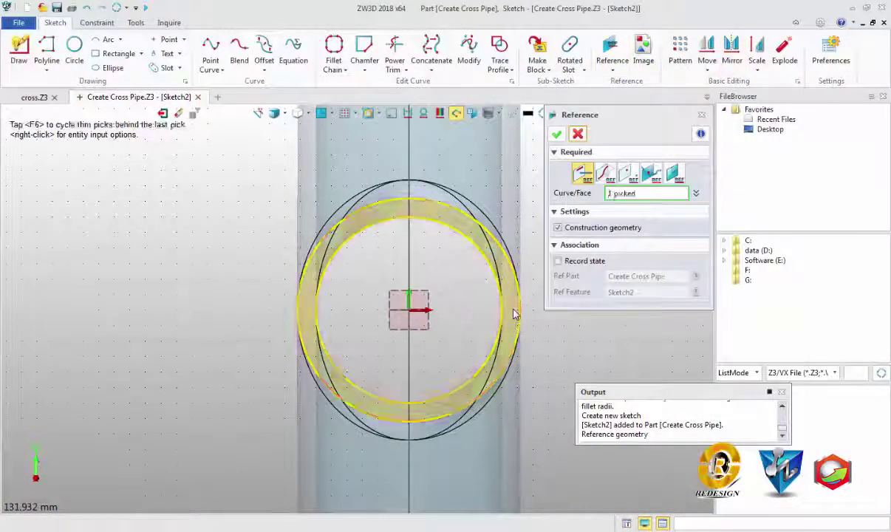
middle_click(514, 313)
right_click(502, 309)
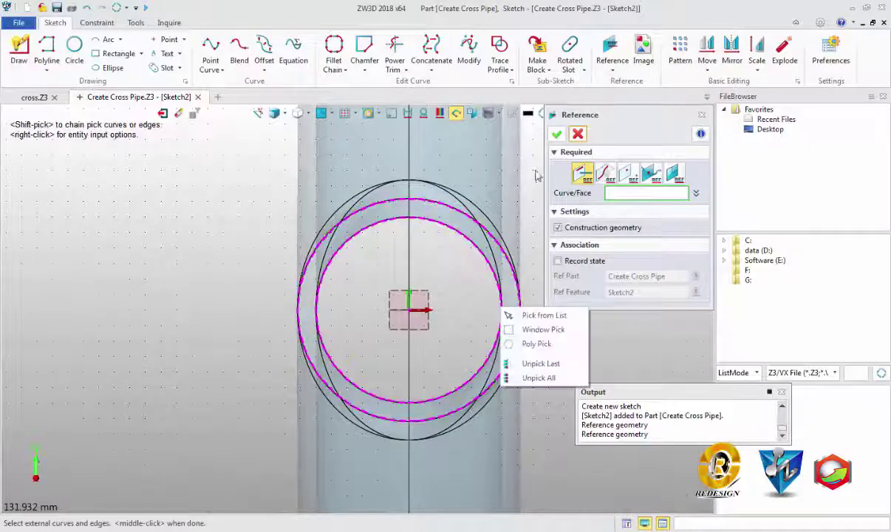
click(556, 134)
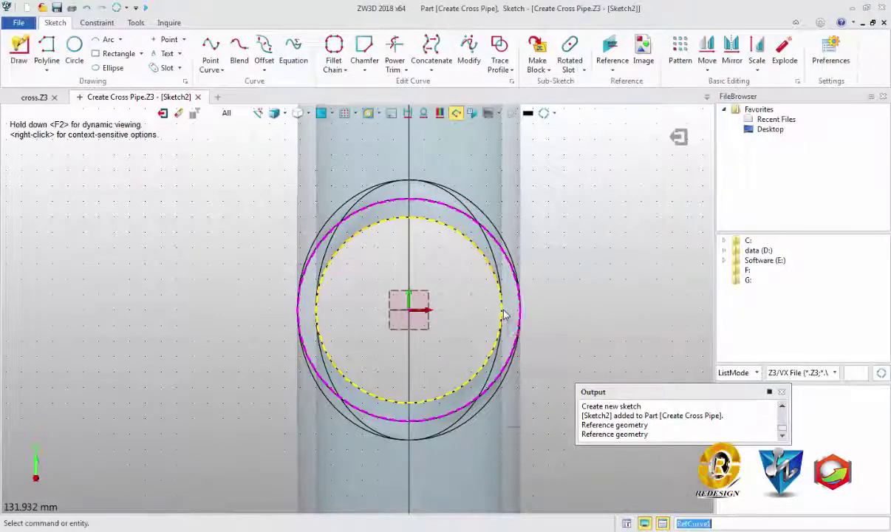
right_click(505, 313)
click(529, 300)
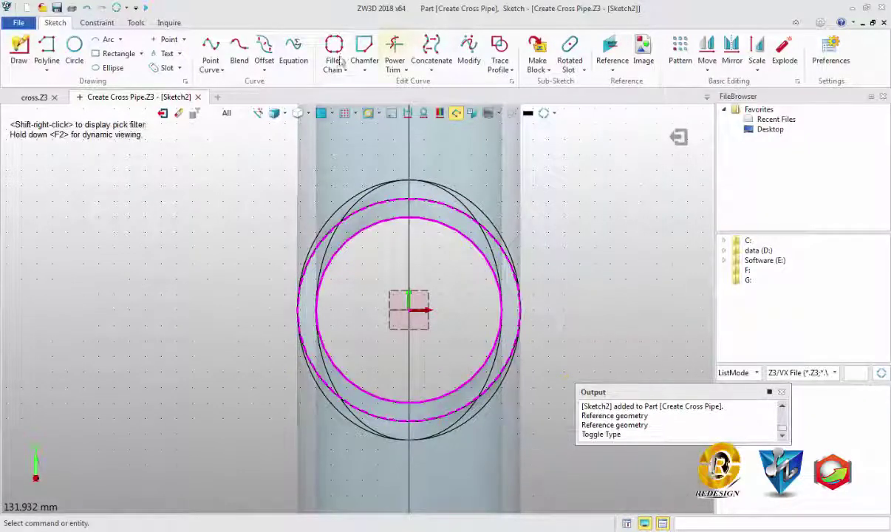
Draw a 140 mm diameter circle centred on the sketch origin
click(74, 46)
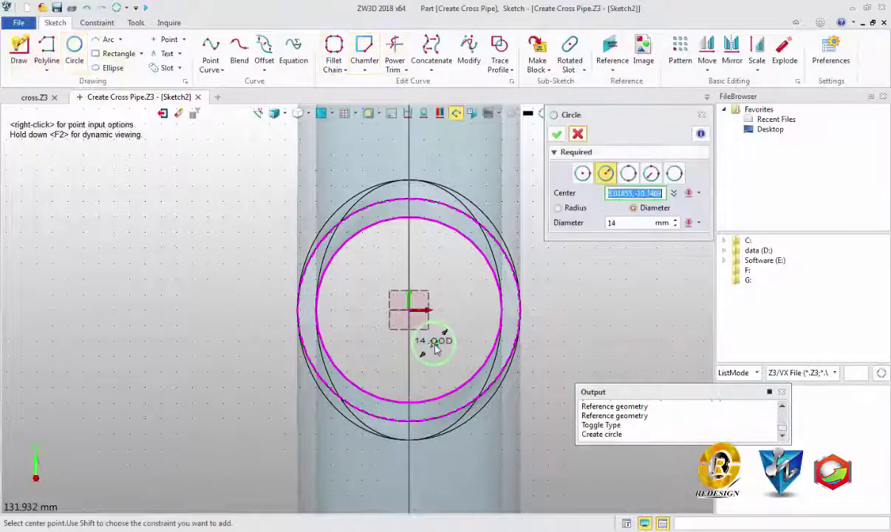
click(412, 314)
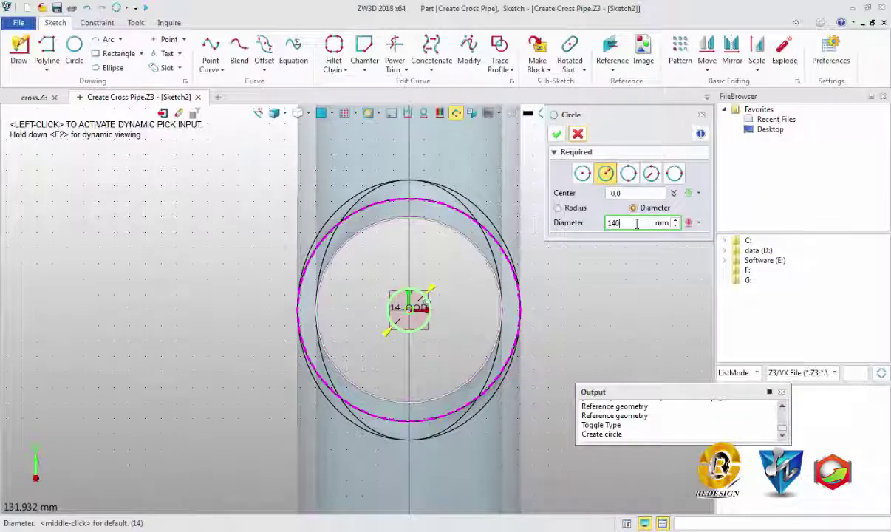
key(Return)
click(614, 223)
text(120)
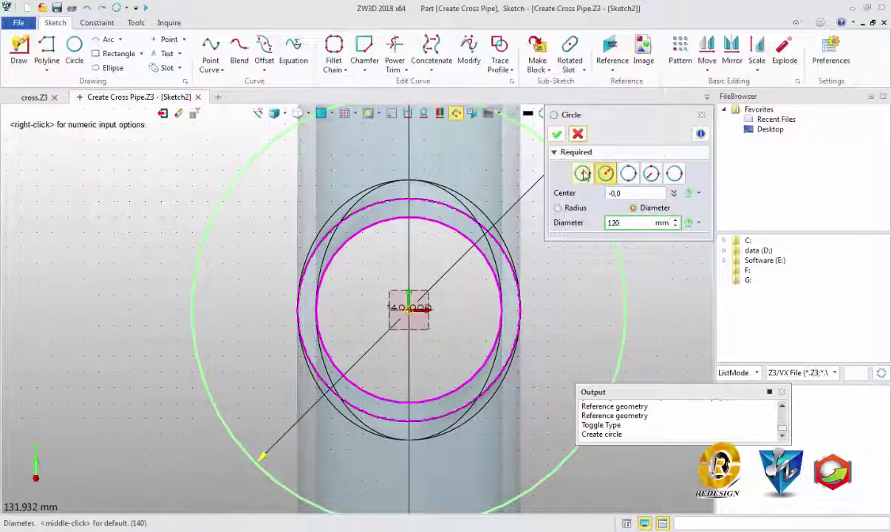
click(556, 133)
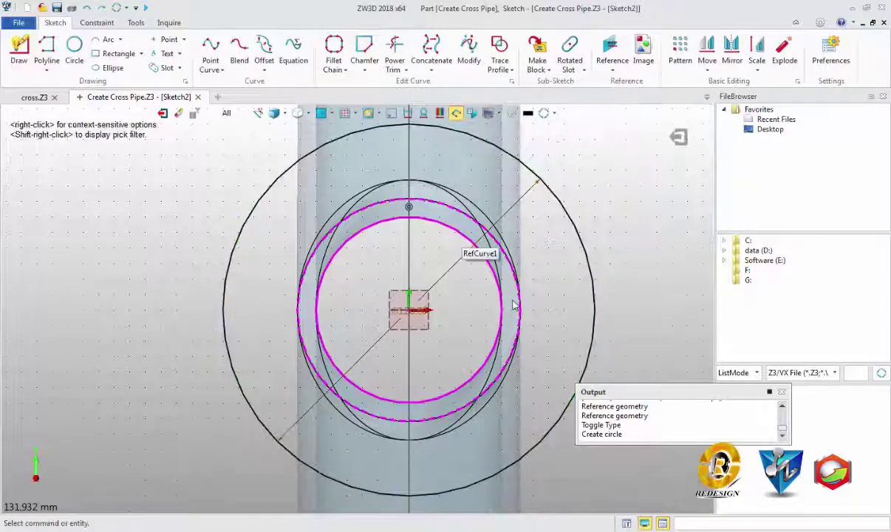
Draw a 14 mm diameter circle on the horizontal axis right of the pipe centre
click(74, 49)
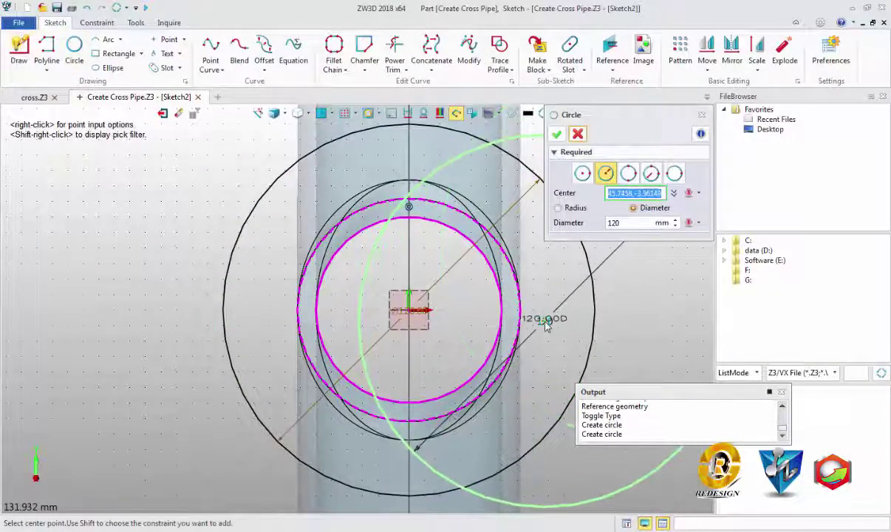
click(559, 310)
text(14)
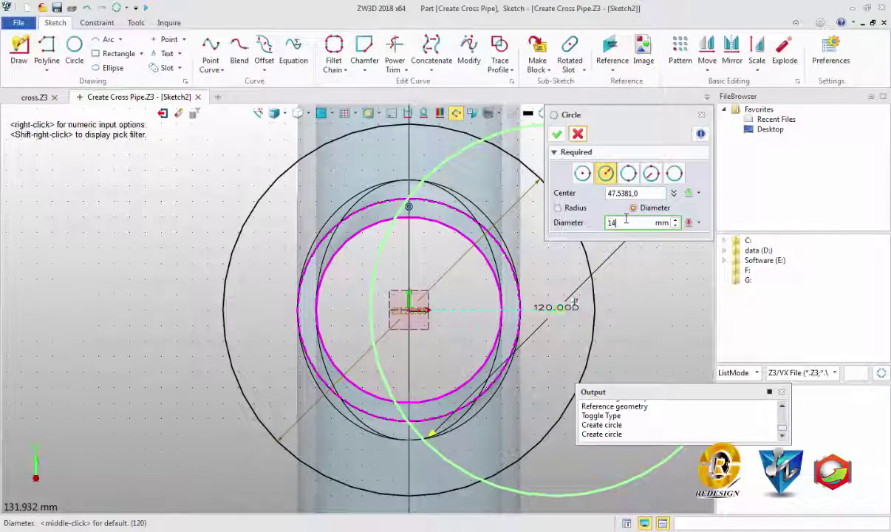
key(Return)
click(556, 134)
right_click(629, 257)
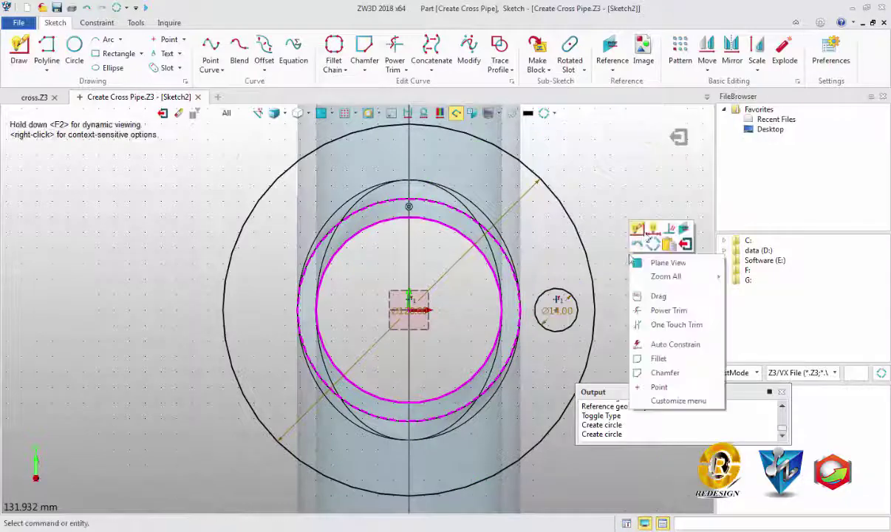
Dimension the origin-to-circle-centre distance at 50 mm
click(653, 230)
click(414, 315)
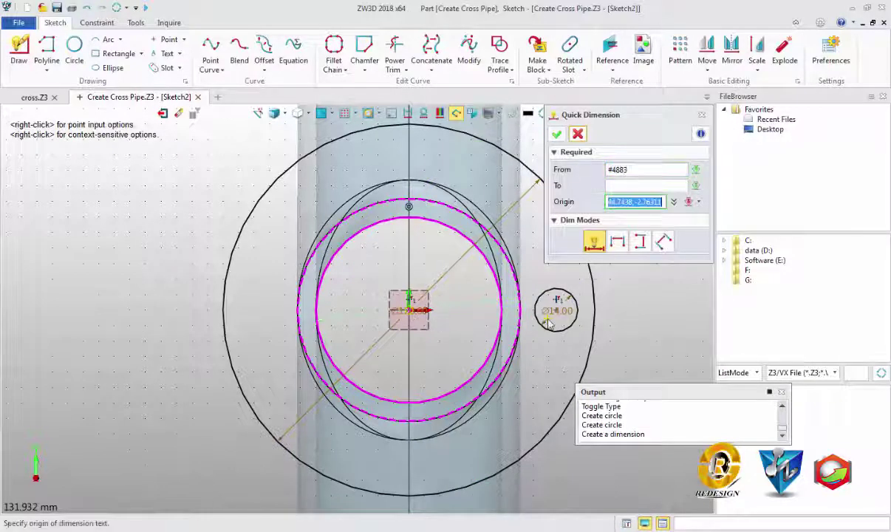
click(506, 426)
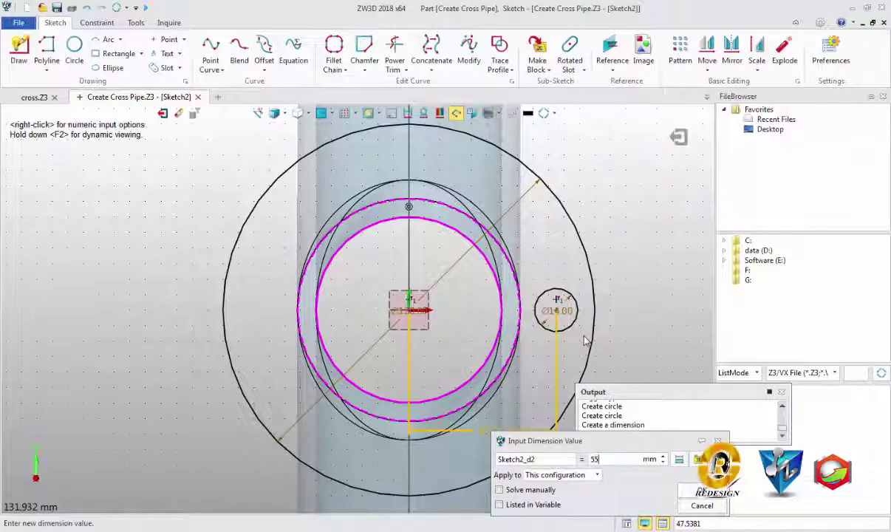
key(Return)
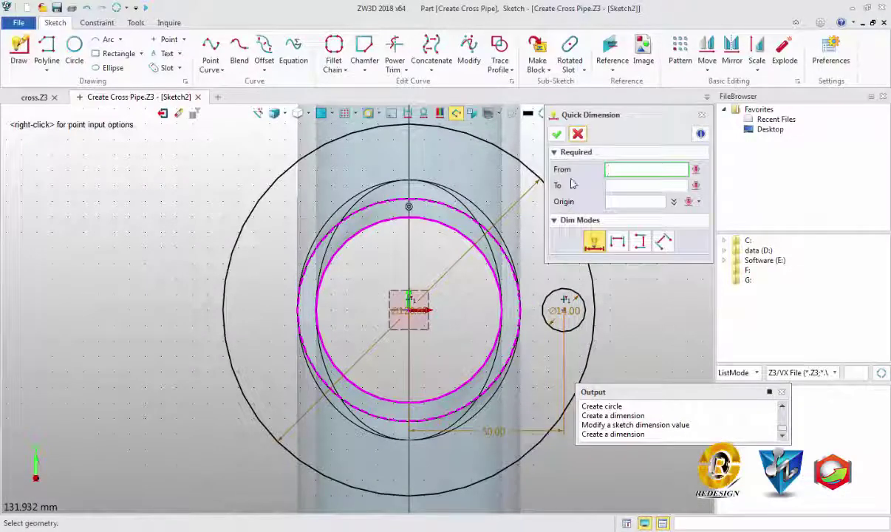
click(578, 134)
Edit that distance to 45 mm, then to 47.0 mm
double_click(512, 432)
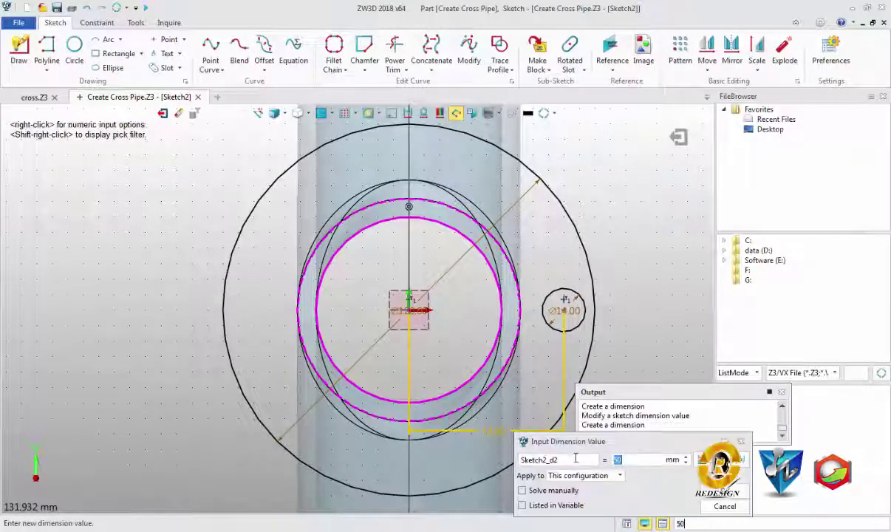
key(Return)
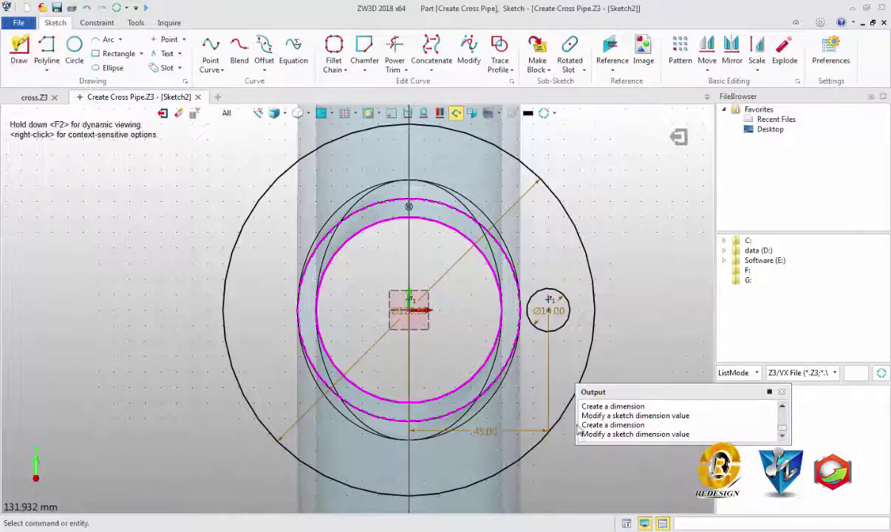
scroll(533, 340, up, 2)
scroll(534, 333, down, 1)
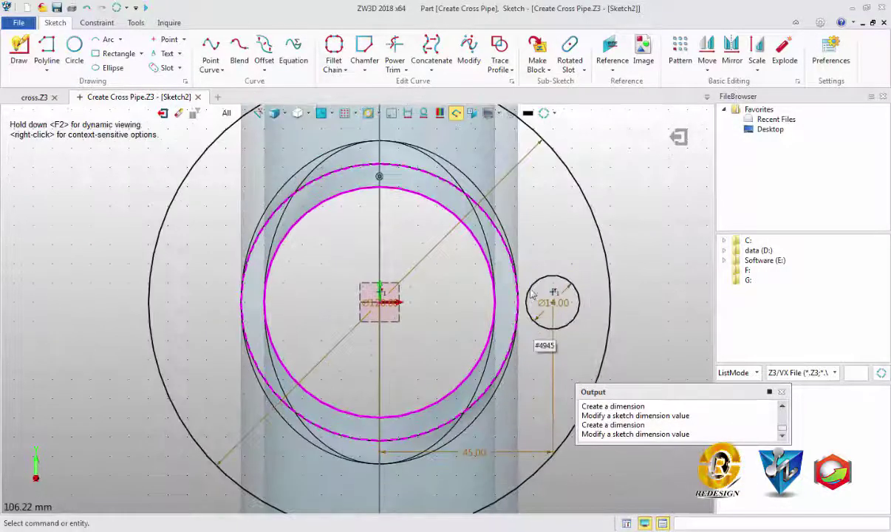
double_click(501, 453)
text(47)
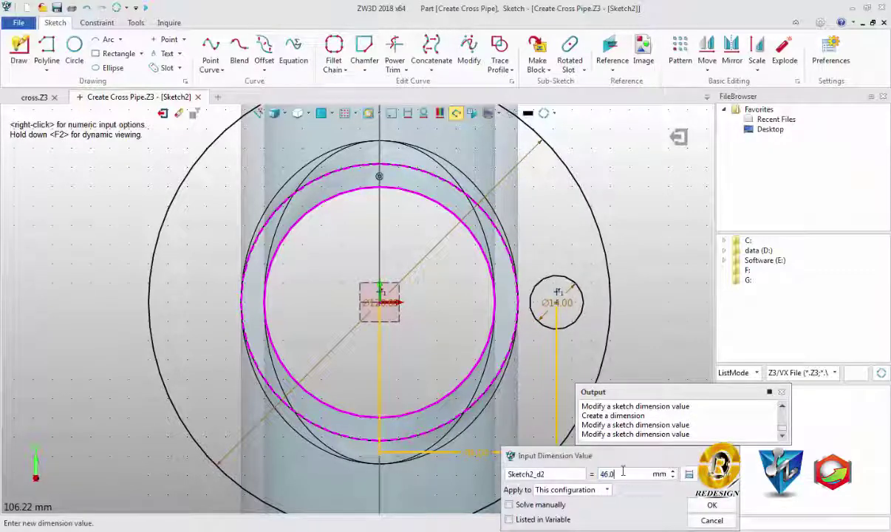
text(.0)
click(712, 505)
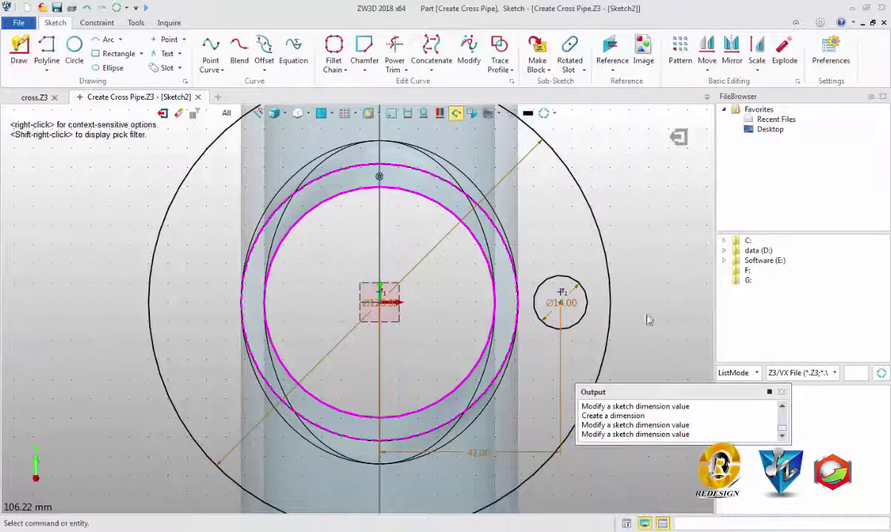
scroll(647, 314, down, 3)
scroll(630, 214, up, 2)
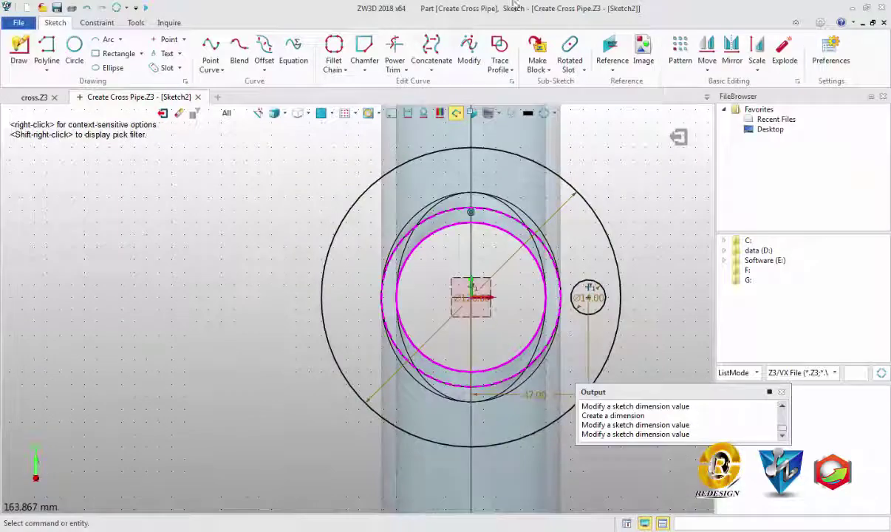
Circular-pattern the Ø14 circle about the origin: 8 copies spanning 360°
click(680, 48)
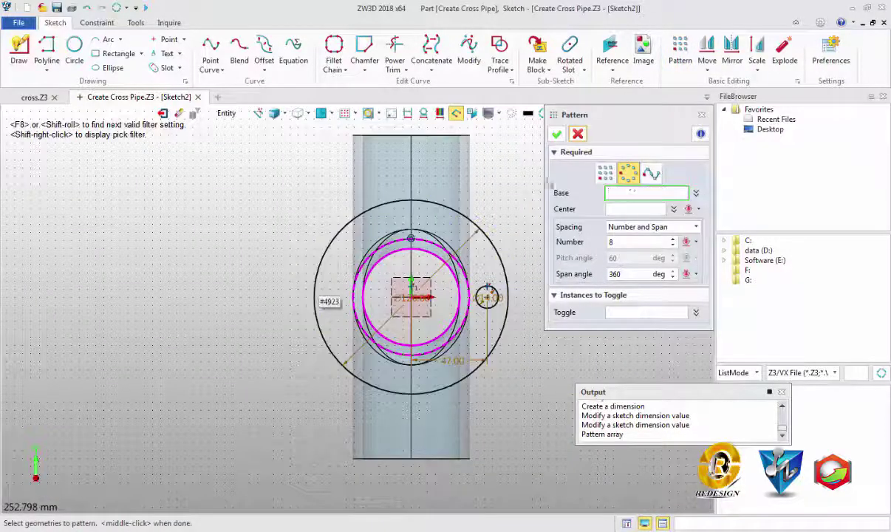
click(604, 172)
click(627, 172)
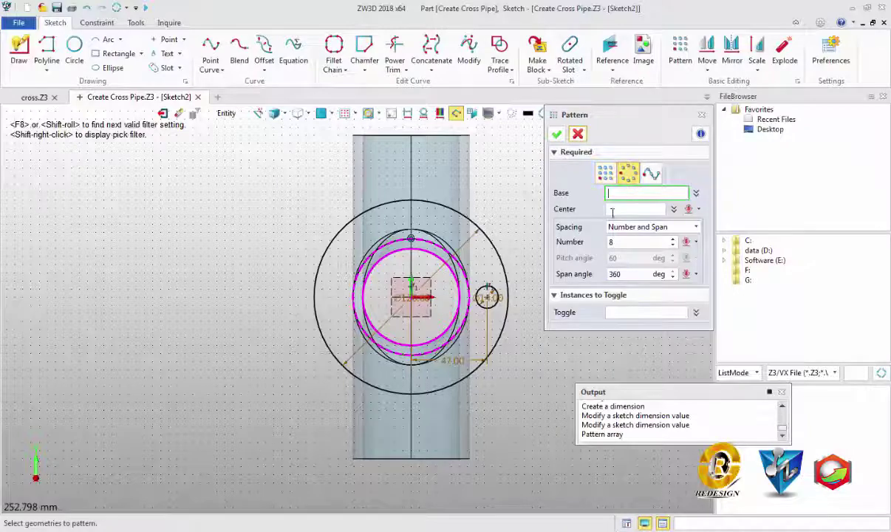
click(489, 307)
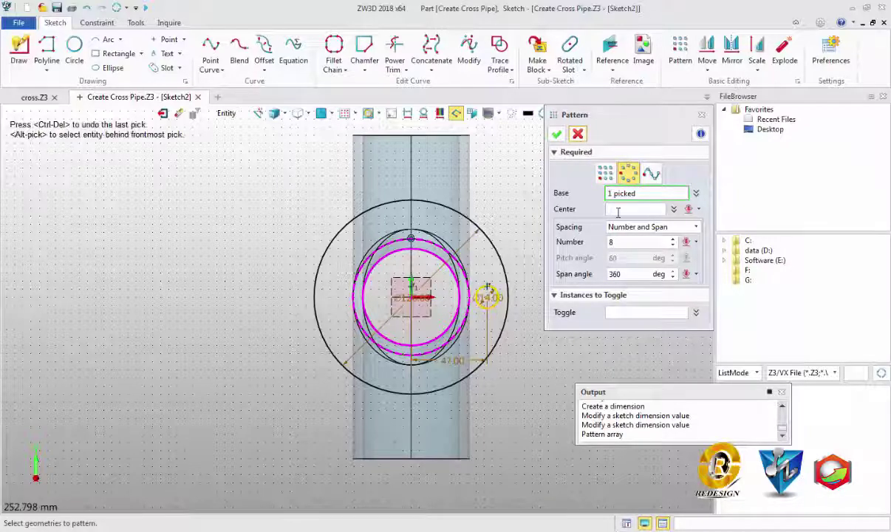
click(411, 297)
click(638, 227)
click(639, 242)
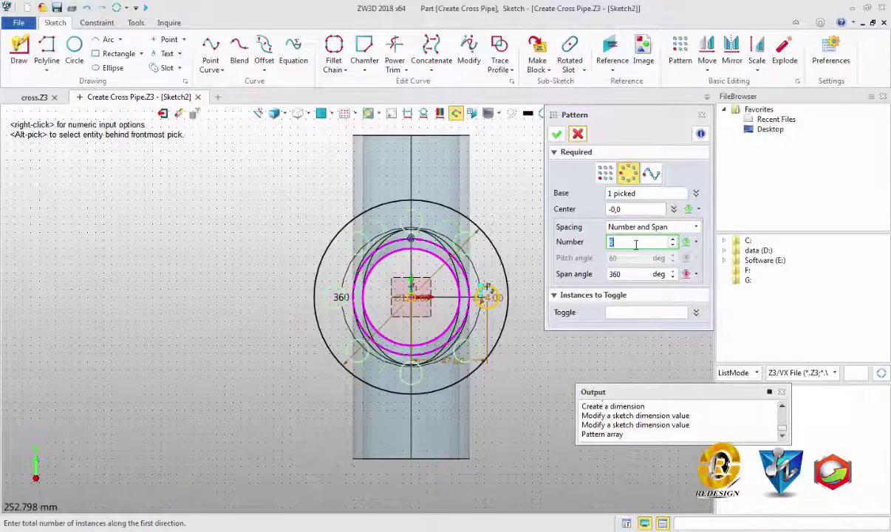
click(557, 134)
middle_drag(551, 184, 534, 220)
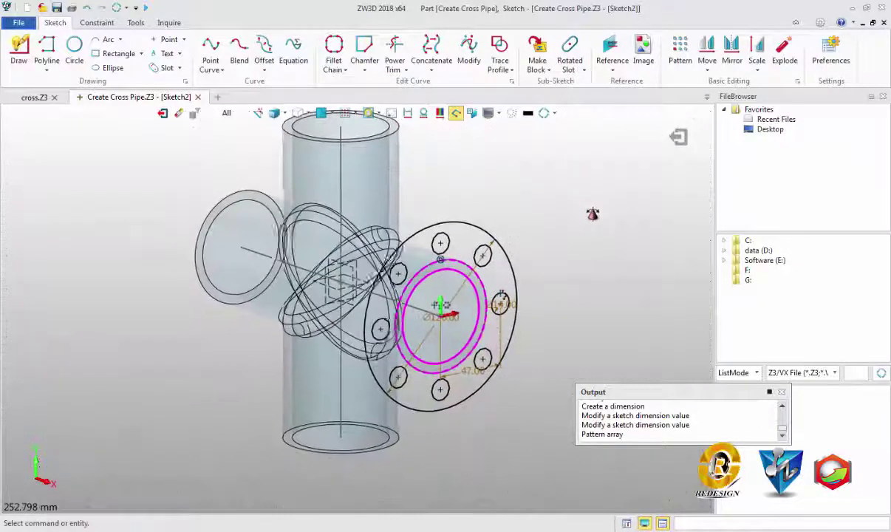
key(Home)
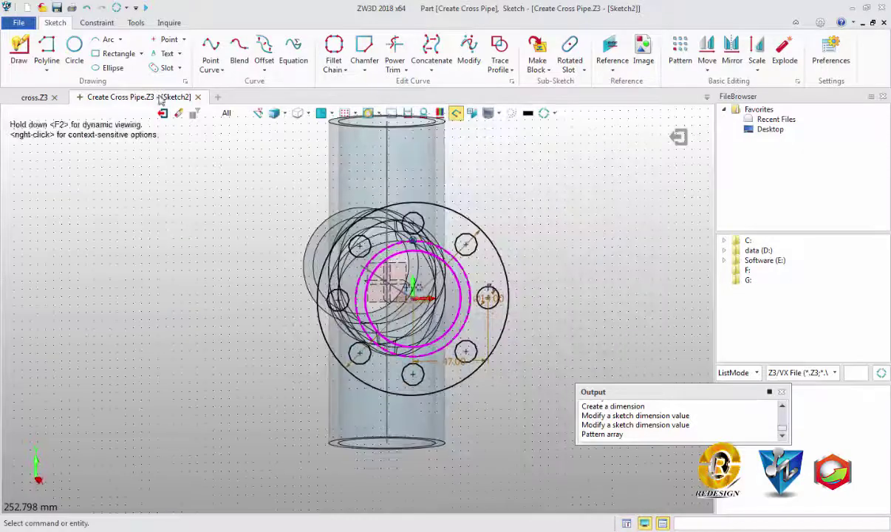
Leave the sketch and start an extrusion with Sketch2 as the flange profile
click(164, 113)
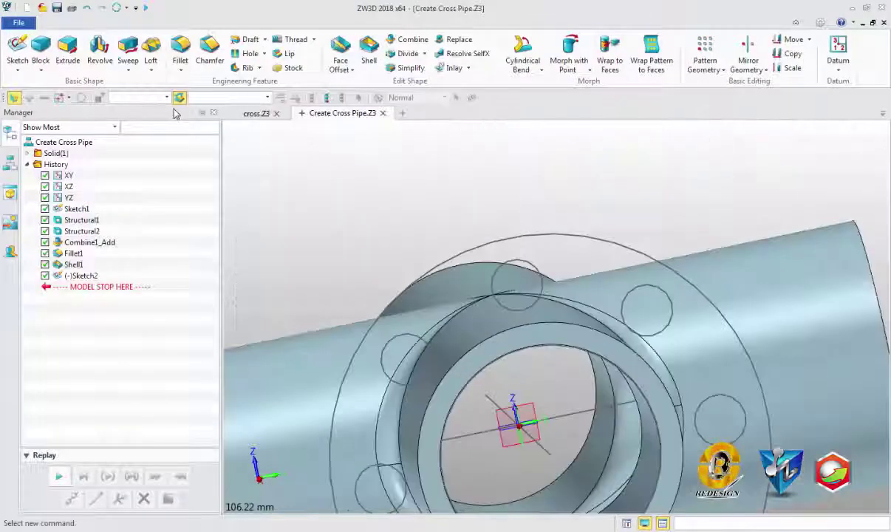
scroll(399, 281, down, 5)
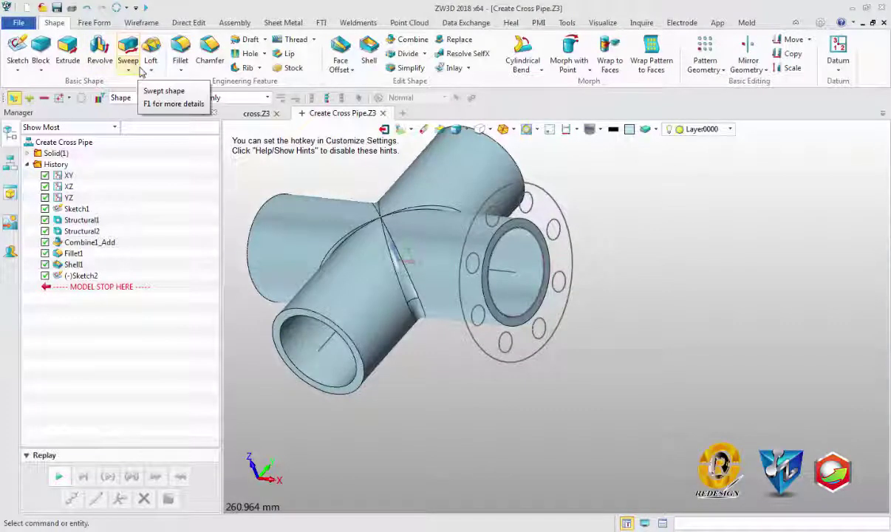
click(67, 57)
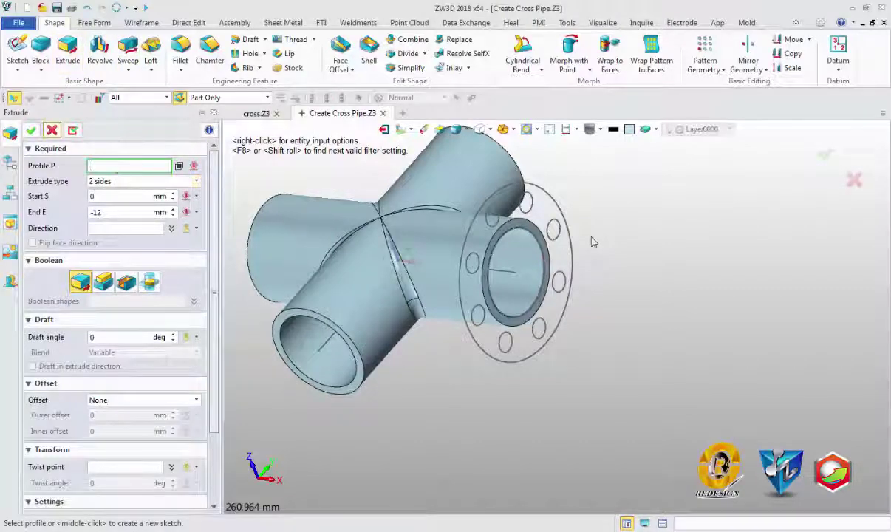
click(561, 201)
right_drag(560, 202, 568, 298)
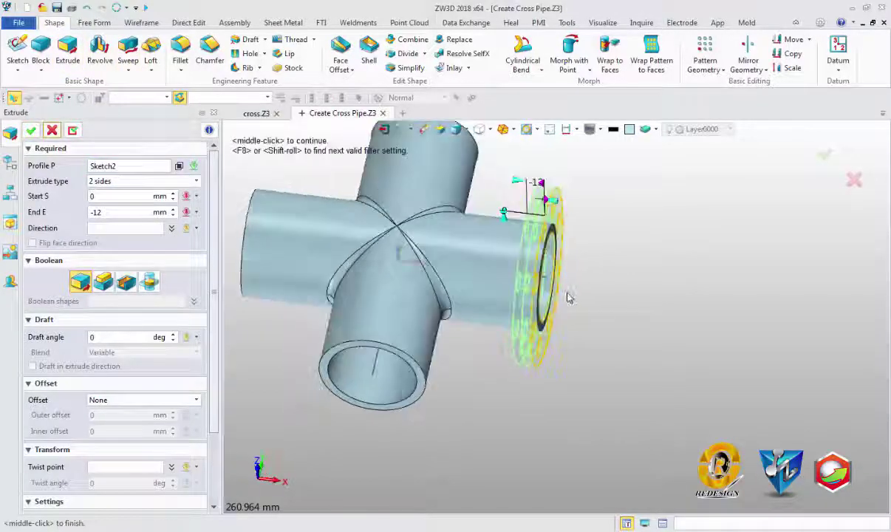
Extrude the flange both ways from -1 mm to -13 mm and confirm Extrude1
click(141, 195)
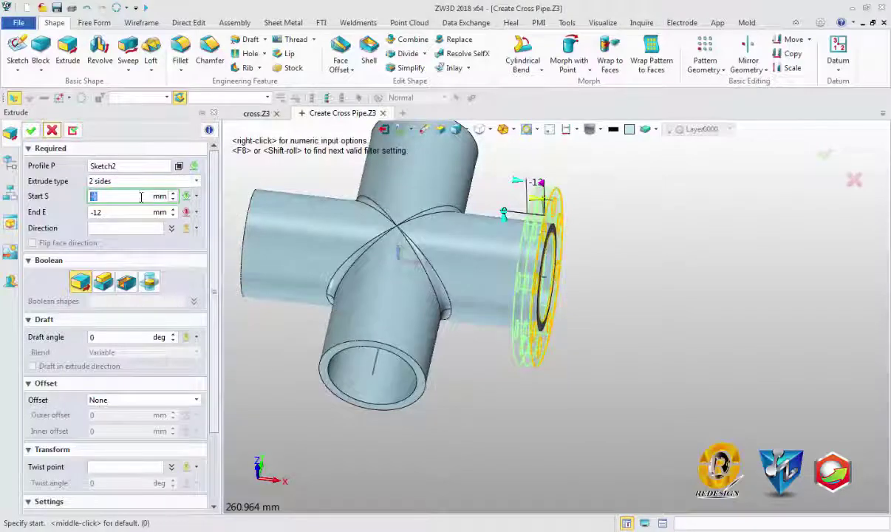
right_drag(598, 284, 531, 305)
text(-1)
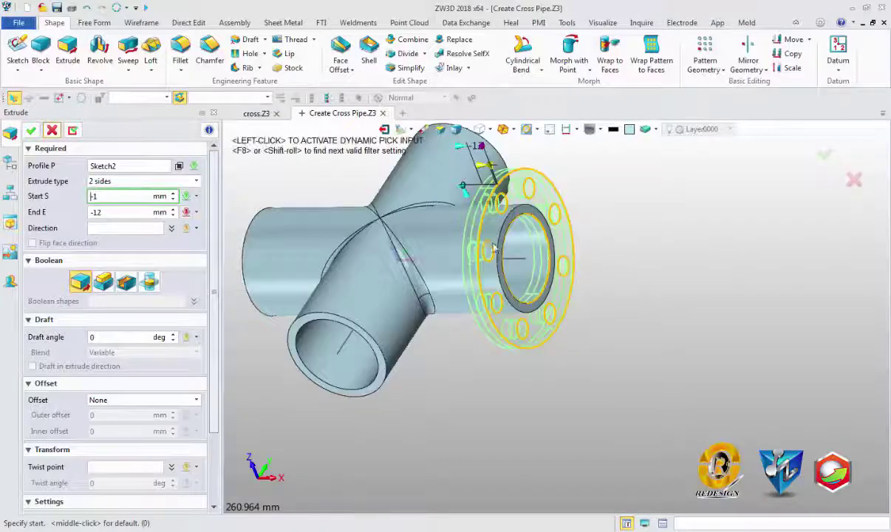
scroll(531, 305, up, 5)
scroll(523, 286, down, 5)
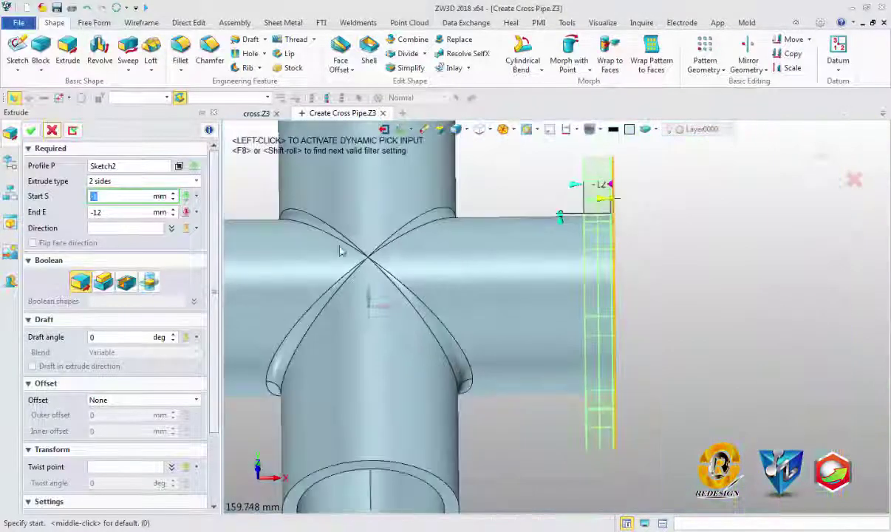
click(136, 213)
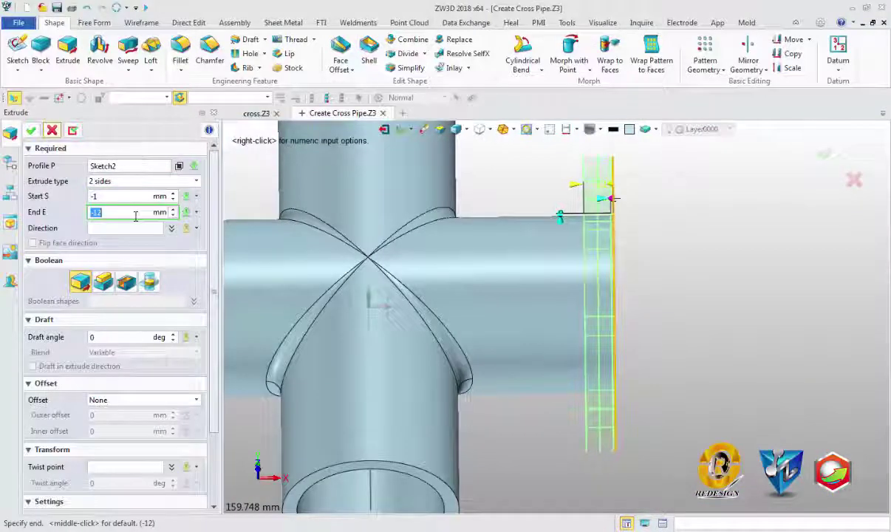
scroll(136, 215, down, 1)
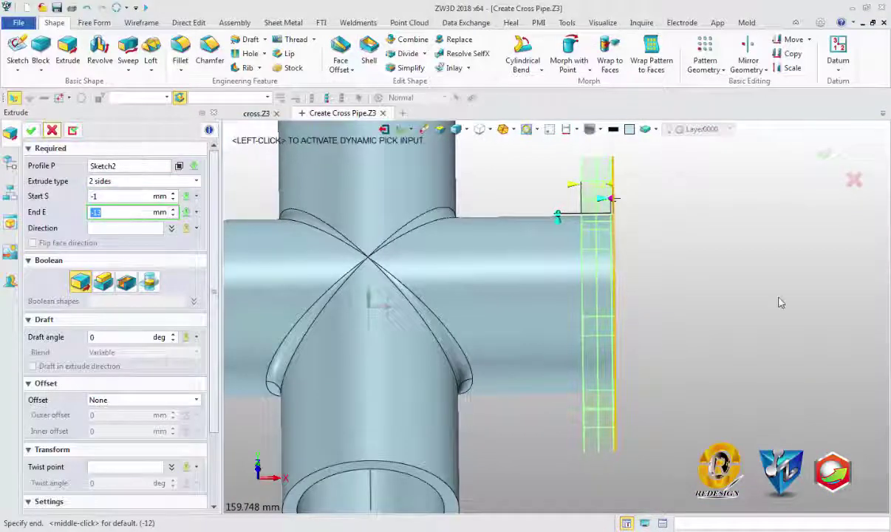
mouse_move(781, 303)
middle_down()
mouse_move(770, 273)
mouse_move(784, 276)
middle_up()
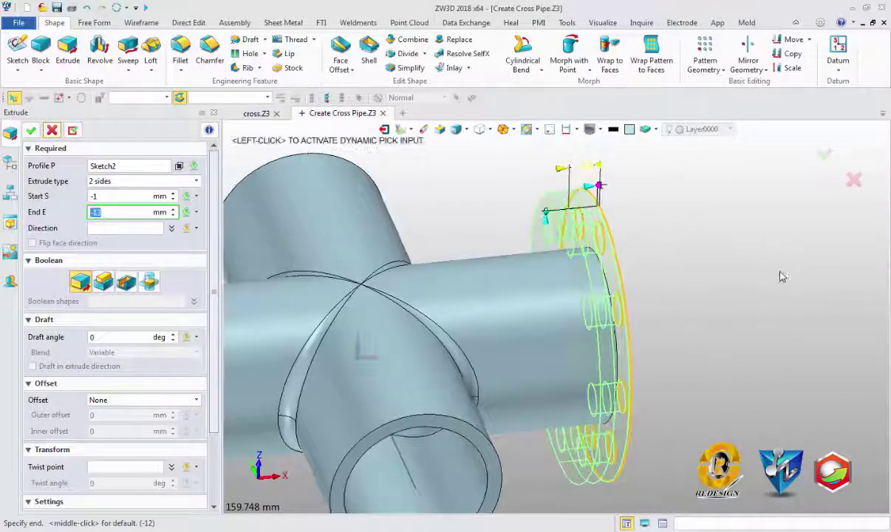
click(825, 158)
Orbit around the cross pipe and its new bolted flange, then launch Pattern Geometry
middle_drag(696, 284, 698, 289)
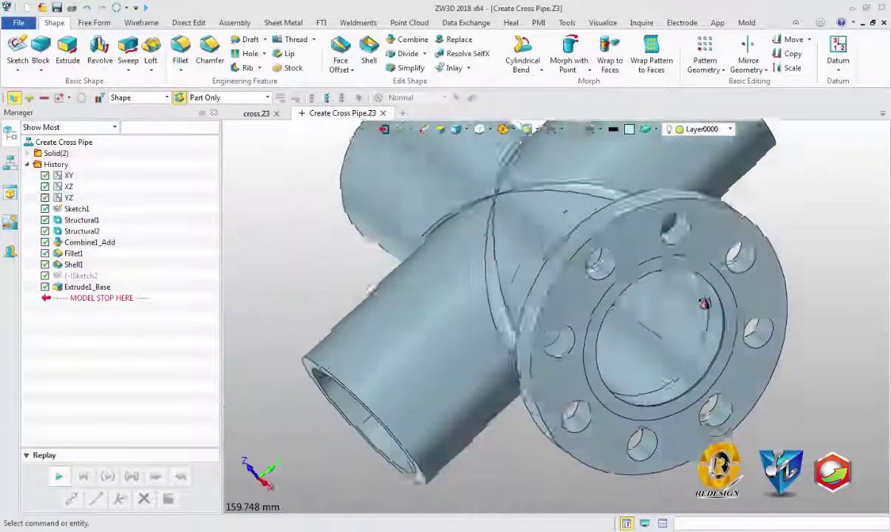
scroll(700, 294, up, 2)
scroll(619, 266, up, 3)
scroll(619, 266, up, 1)
scroll(616, 284, down, 3)
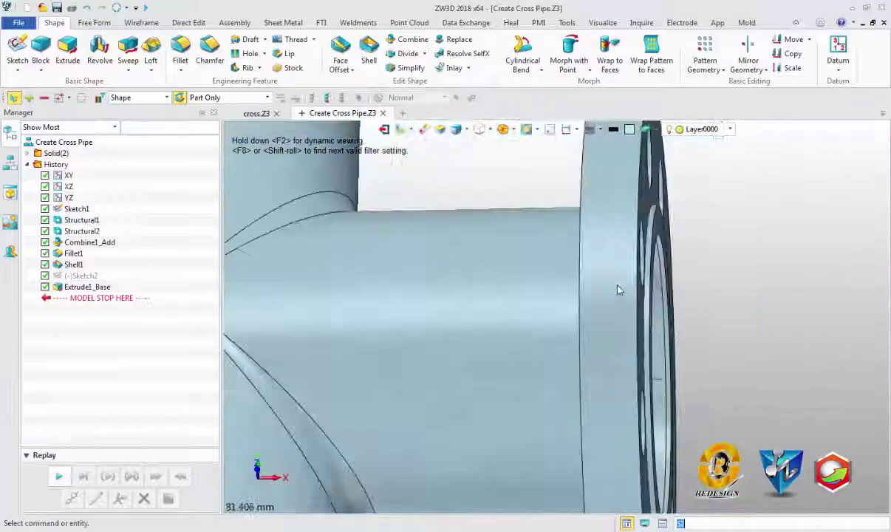
scroll(592, 288, down, 2)
mouse_move(593, 288)
middle_down()
mouse_move(592, 333)
mouse_move(641, 286)
middle_up()
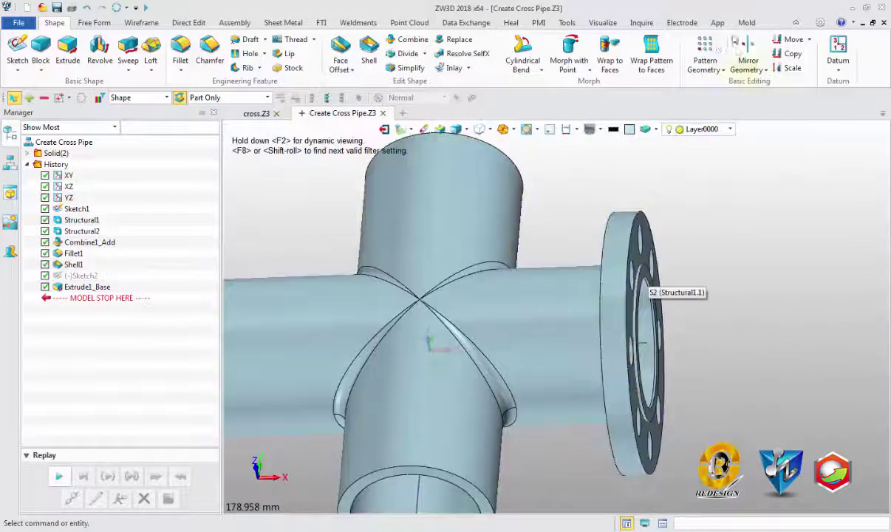
click(711, 47)
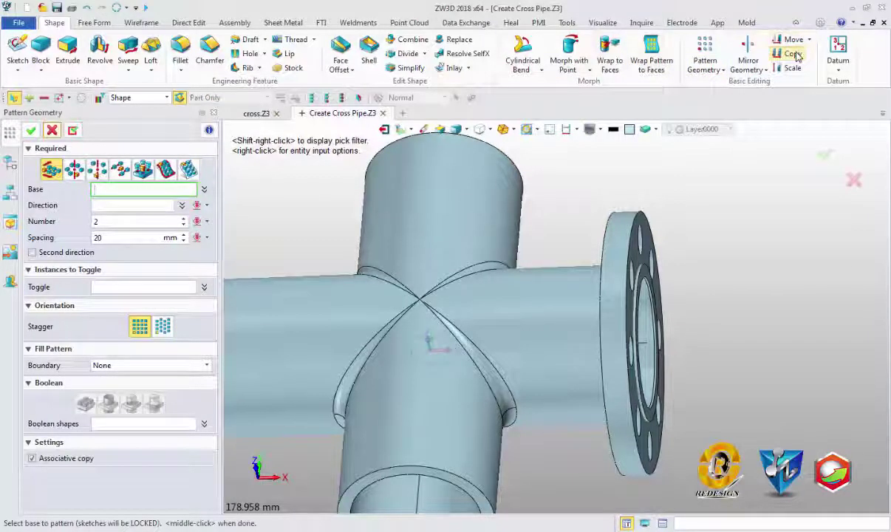
Switch to Copy and select the flange as the geometry to copy
click(796, 57)
scroll(584, 180, down, 3)
scroll(583, 181, down, 2)
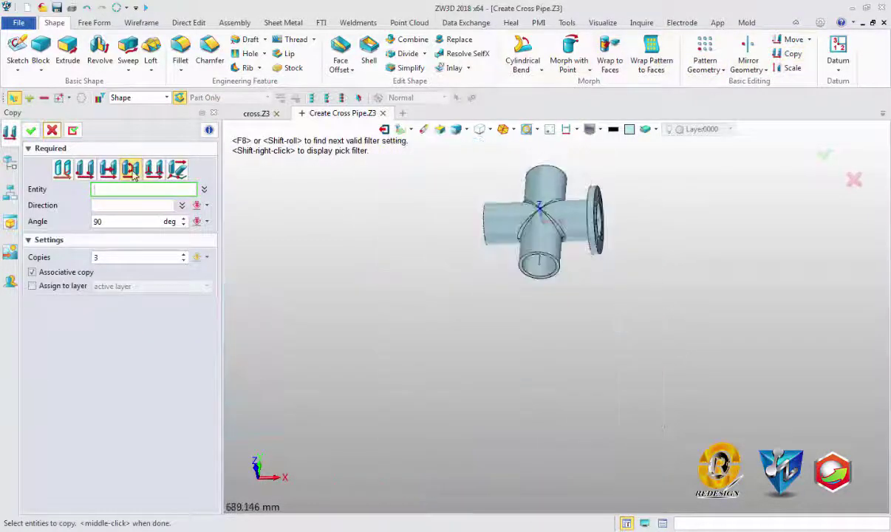
click(596, 207)
click(118, 204)
middle_drag(436, 192, 444, 221)
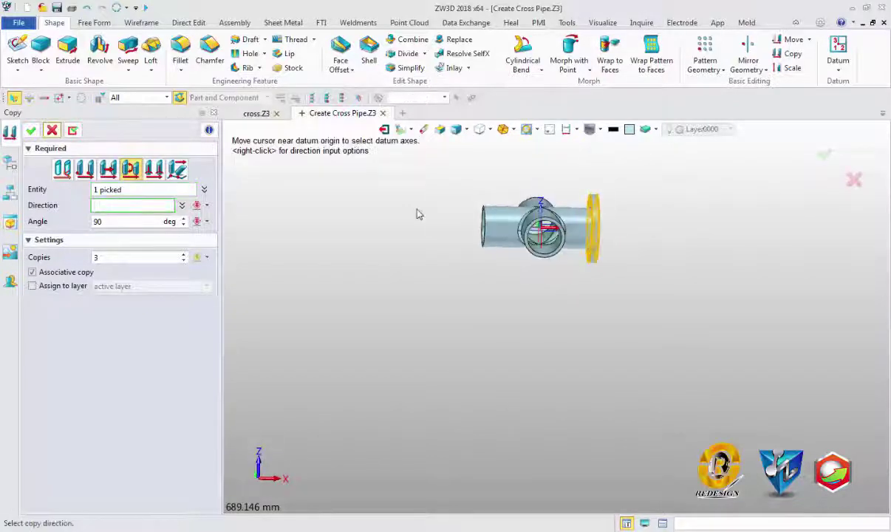
Copy the flange three times at 90° about the Z axis
right_click(417, 210)
click(429, 245)
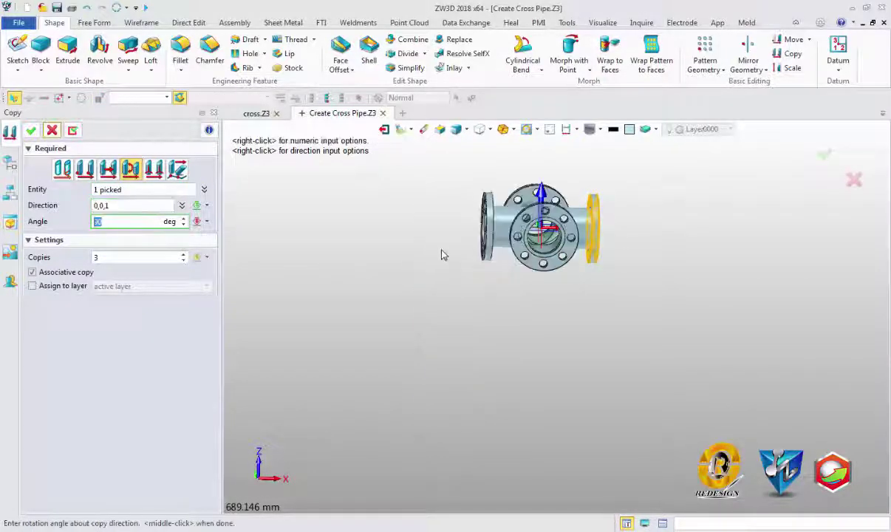
mouse_move(441, 253)
middle_down()
mouse_move(528, 219)
mouse_move(643, 235)
middle_up()
scroll(528, 219, up, 5)
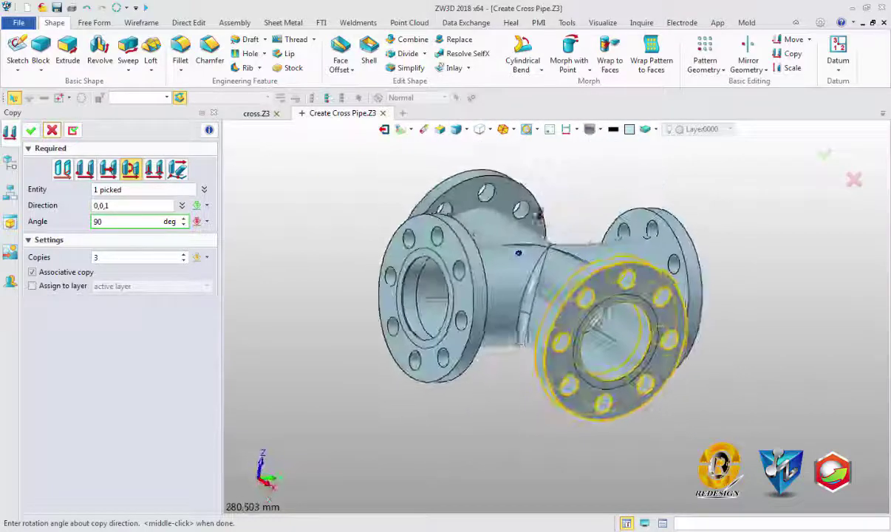
right_click(643, 236)
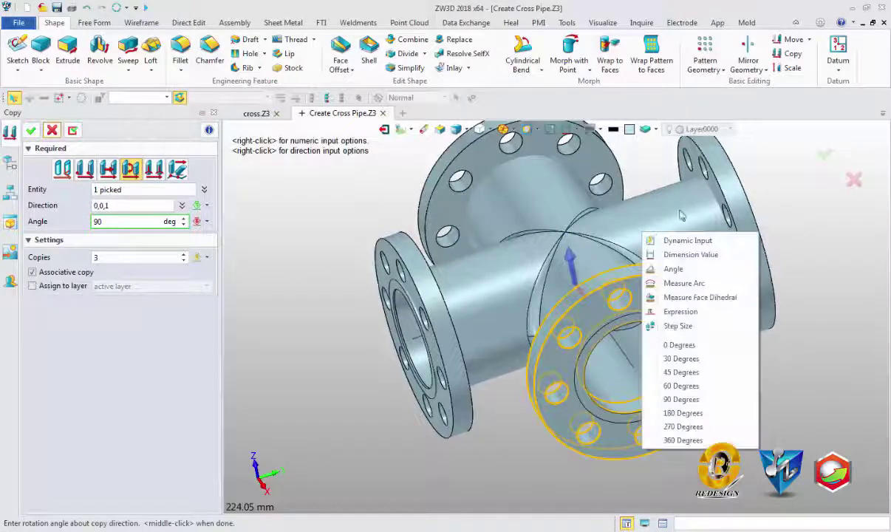
click(733, 212)
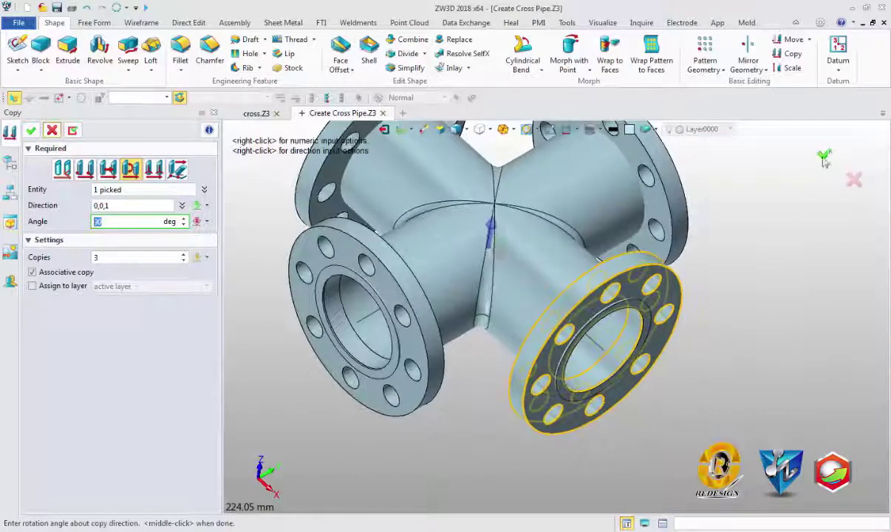
middle_click(782, 198)
mouse_move(781, 199)
middle_down()
mouse_move(733, 235)
mouse_move(751, 216)
middle_up()
scroll(461, 285, down, 2)
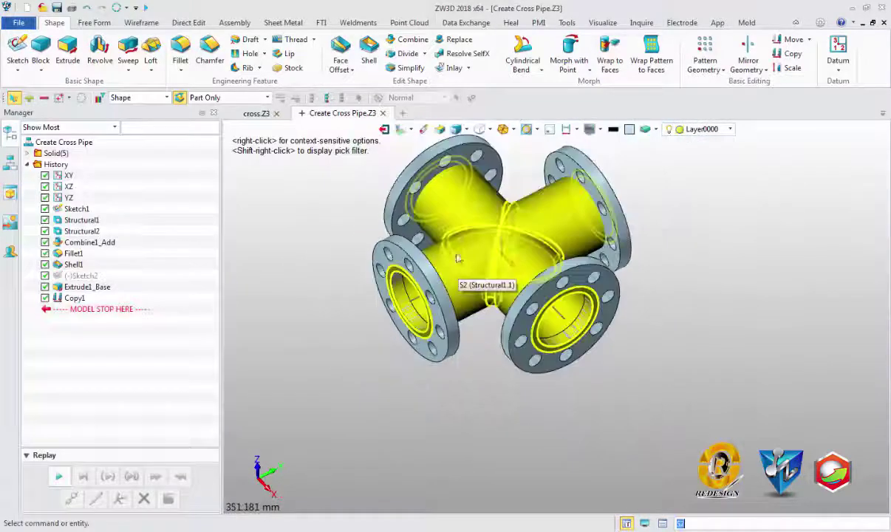
scroll(430, 235, up, 2)
scroll(430, 234, down, 1)
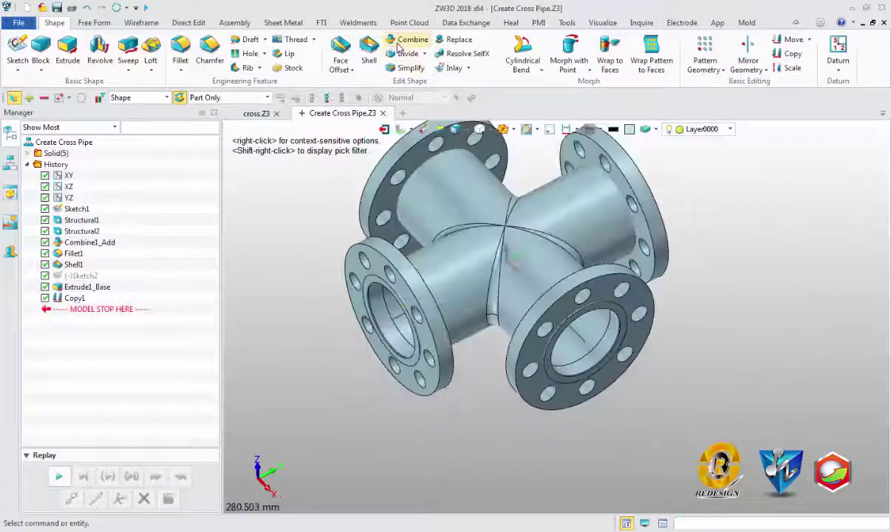
click(397, 46)
click(487, 243)
click(426, 279)
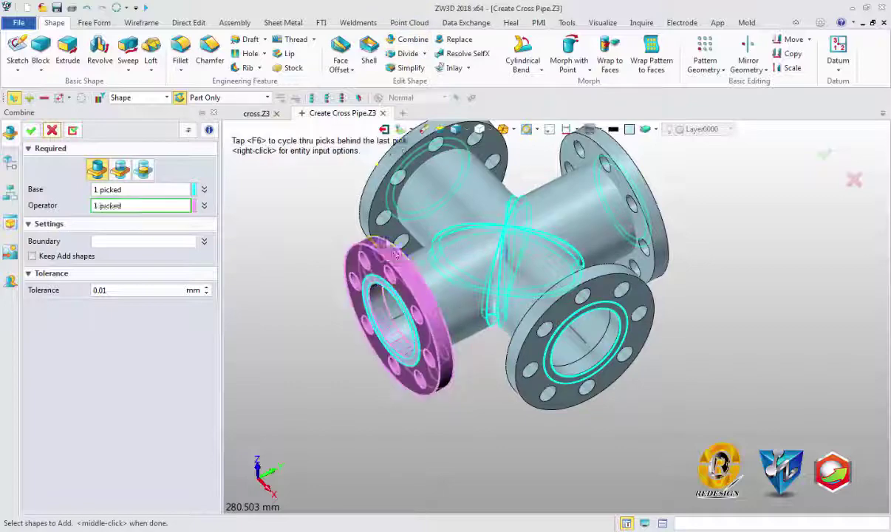
click(498, 201)
click(598, 178)
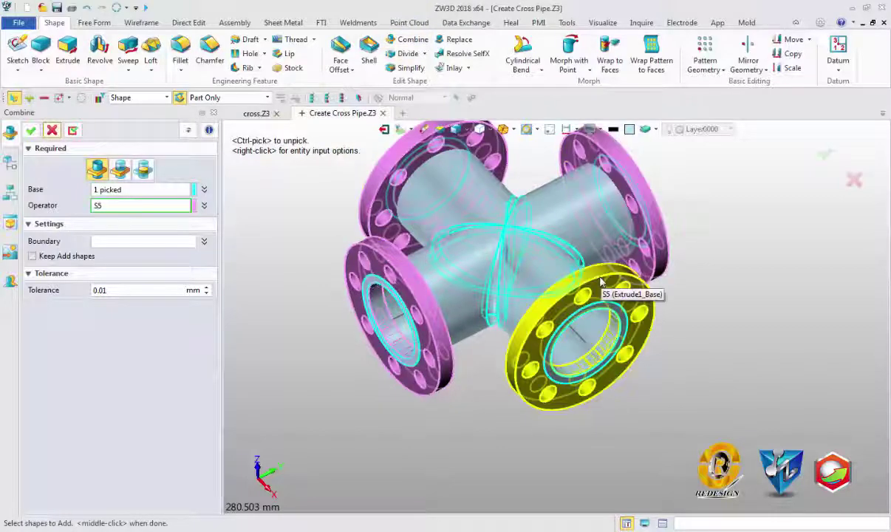
click(52, 131)
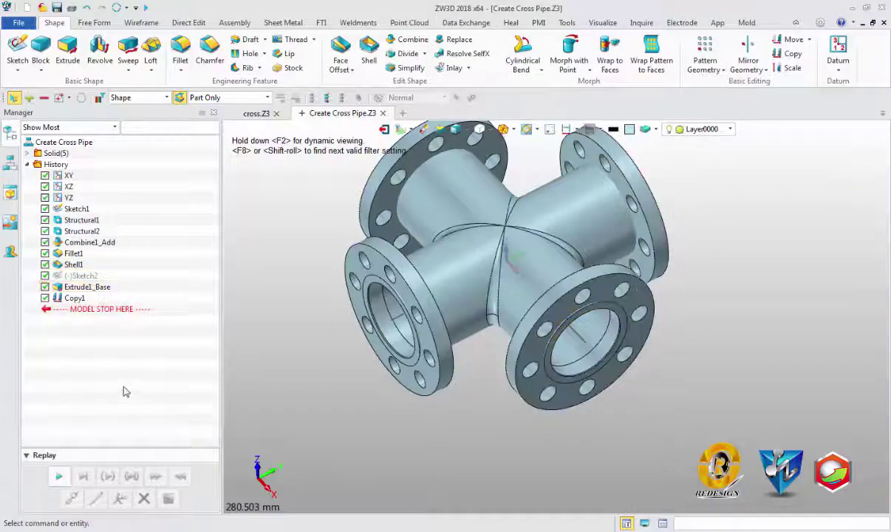
Undo the flange copy and start a Chamfer
key(ctrl+z)
scroll(462, 329, up, 5)
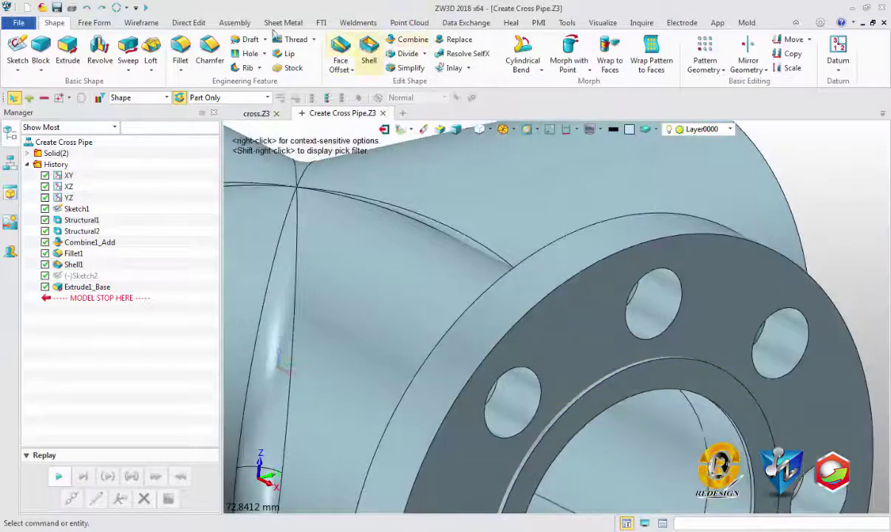
click(209, 50)
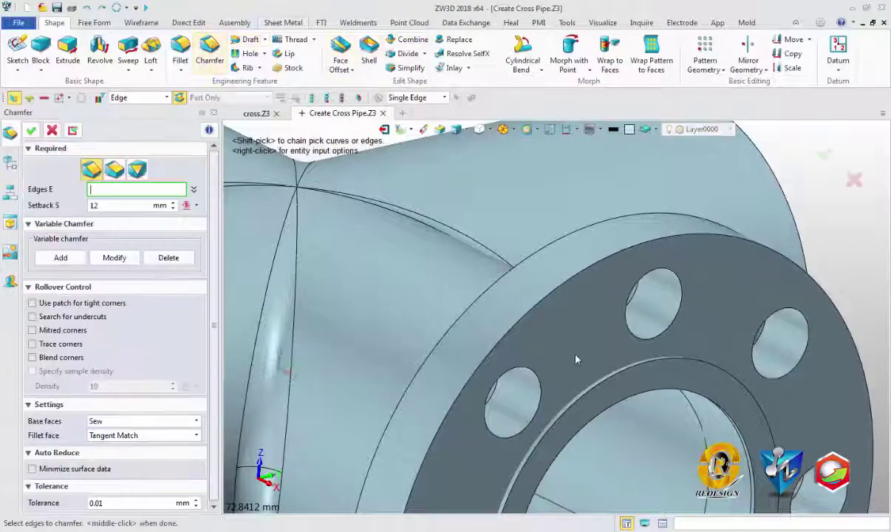
middle_click(536, 379)
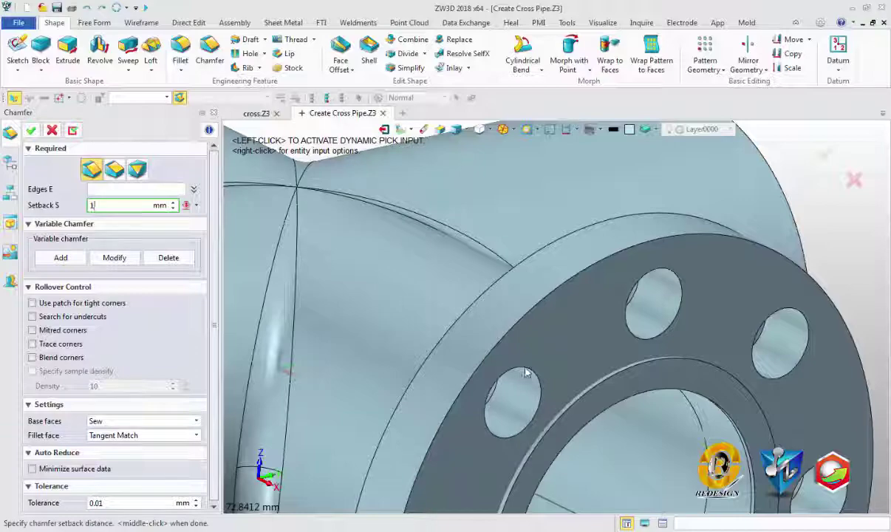
click(113, 189)
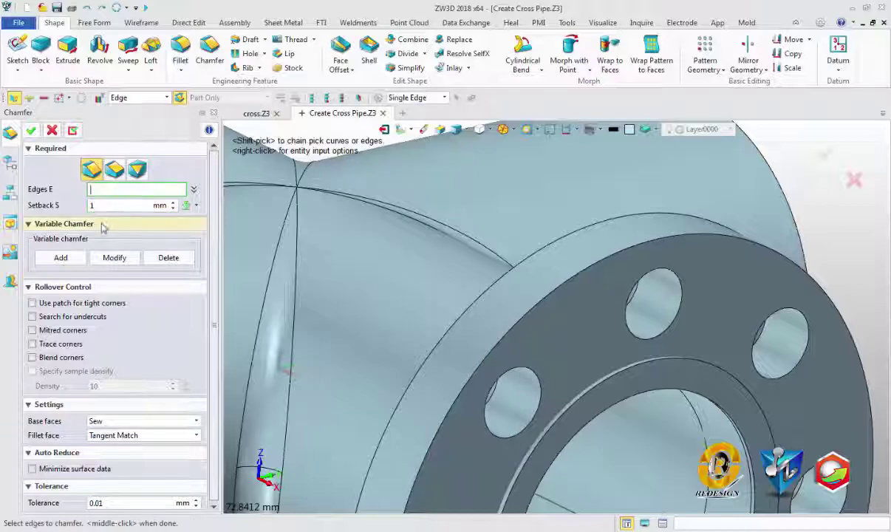
Select the bolt-hole edges on the flange's front face
click(522, 369)
click(633, 334)
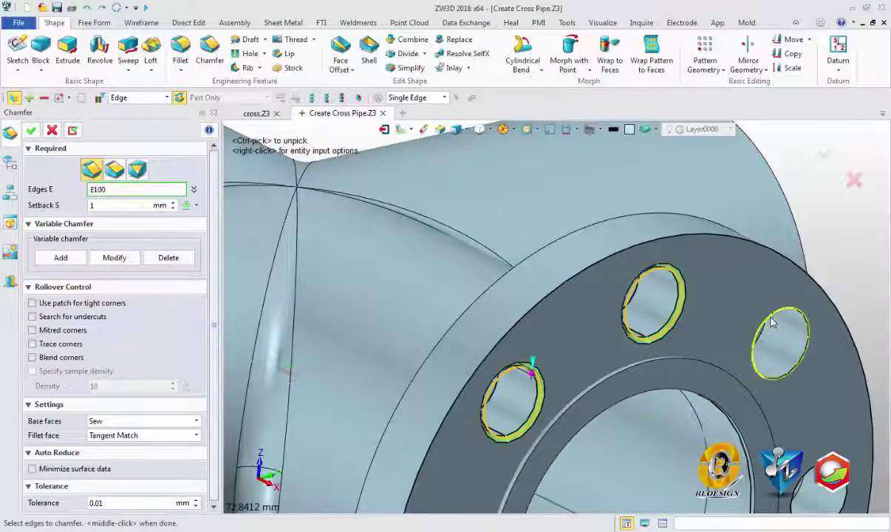
click(754, 330)
scroll(568, 319, down, 4)
scroll(569, 319, up, 3)
click(618, 333)
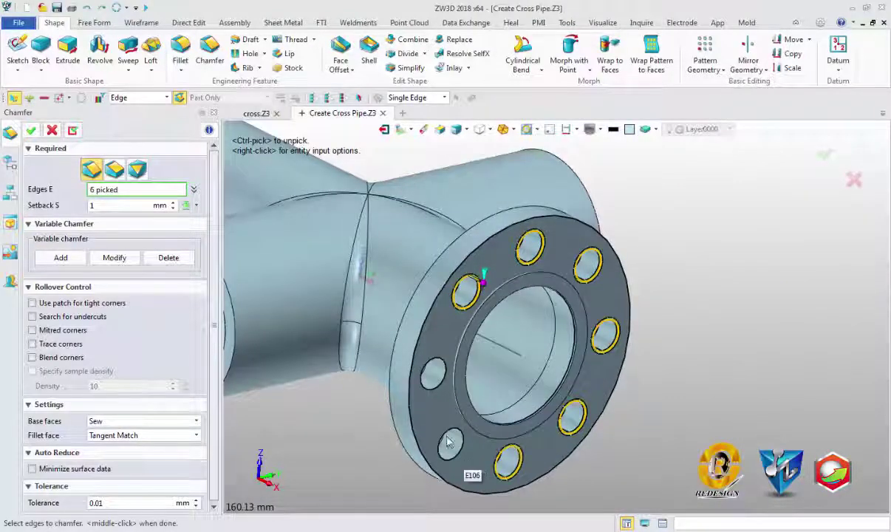
Select the remaining bolt-hole edges on the flange's back face
middle_drag(438, 415, 399, 316)
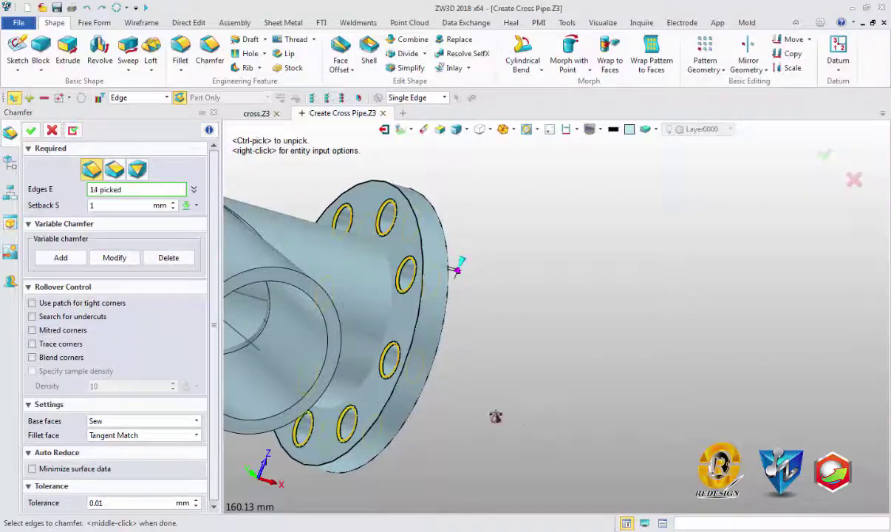
middle_drag(495, 416, 500, 436)
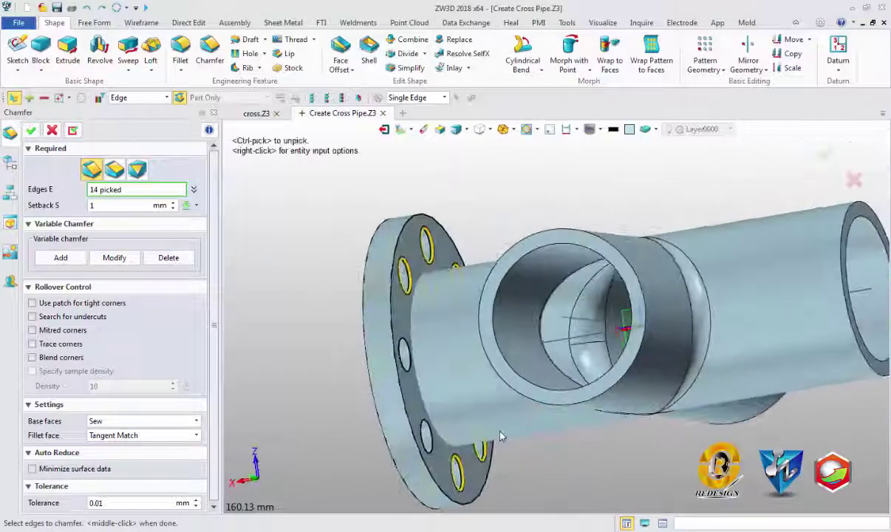
scroll(387, 415, up, 5)
click(373, 421)
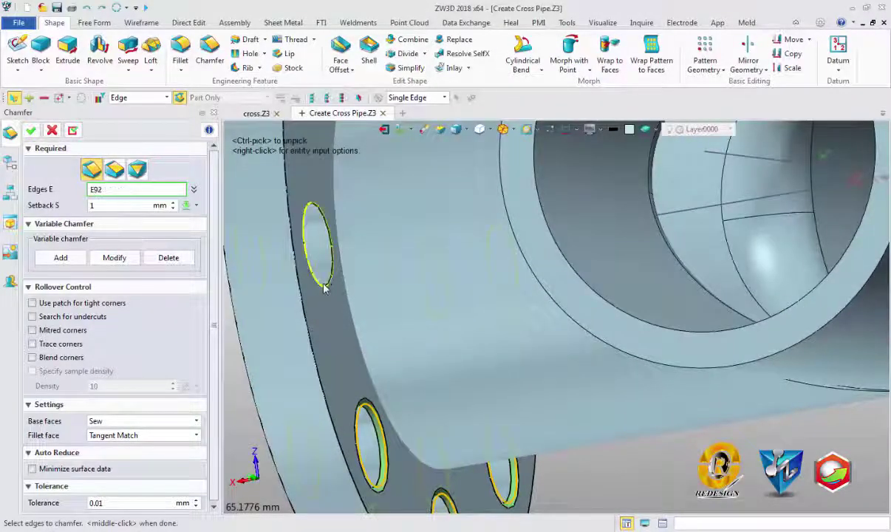
click(324, 288)
scroll(323, 288, down, 2)
scroll(347, 296, down, 3)
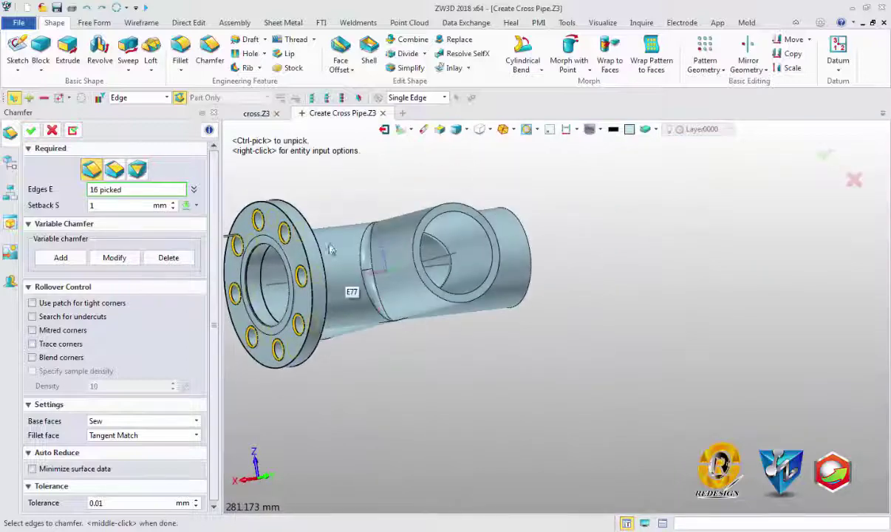
scroll(331, 249, up, 1)
scroll(344, 281, up, 2)
scroll(332, 288, up, 1)
scroll(322, 292, up, 2)
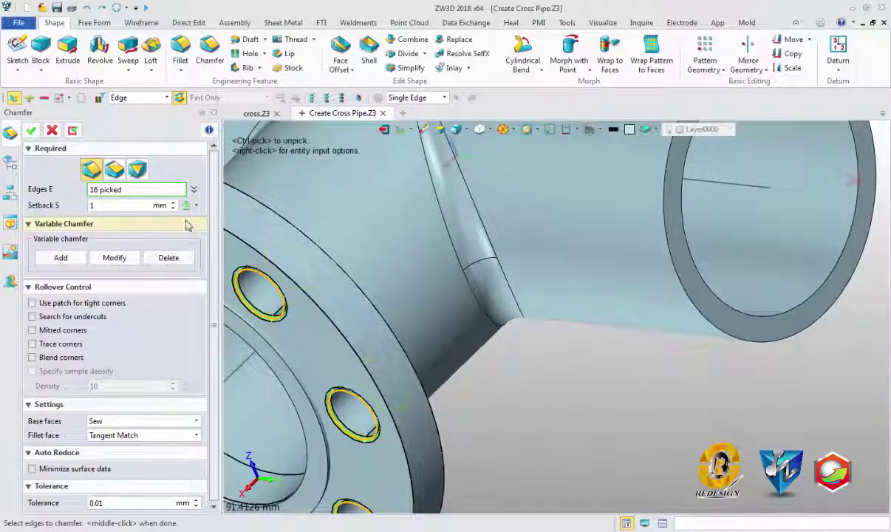
Set the setback and apply Chamfer1 to the 16 bolt-hole edges
click(144, 205)
text(0.5)
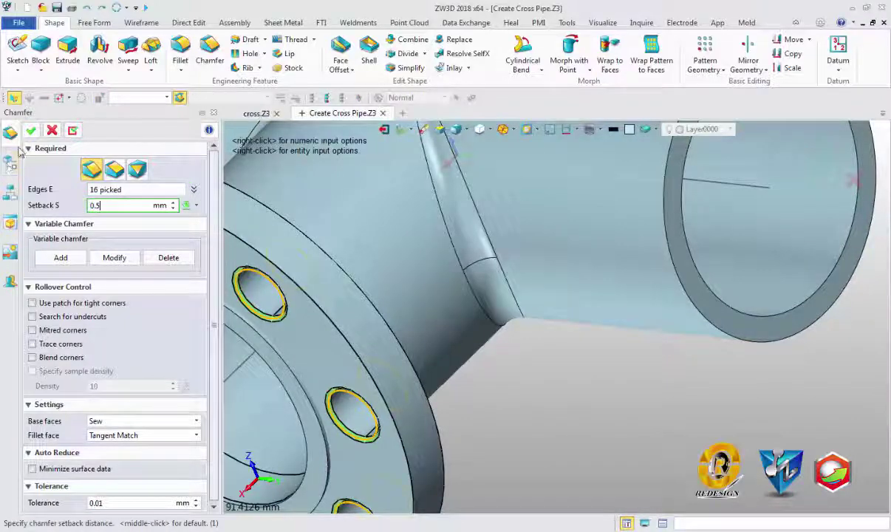
click(31, 130)
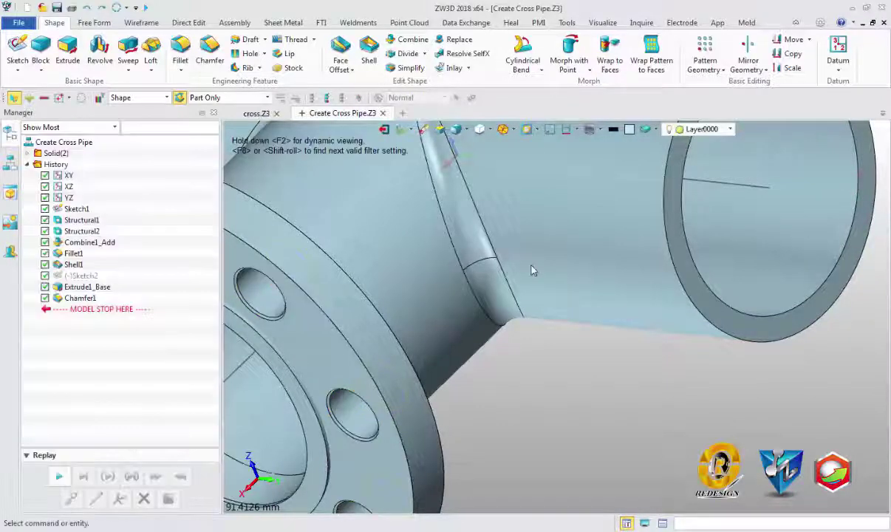
scroll(532, 266, down, 8)
Chamfer two outer rim edges of the front flange by 0.5 mm
middle_drag(509, 252, 458, 148)
scroll(458, 126, up, 6)
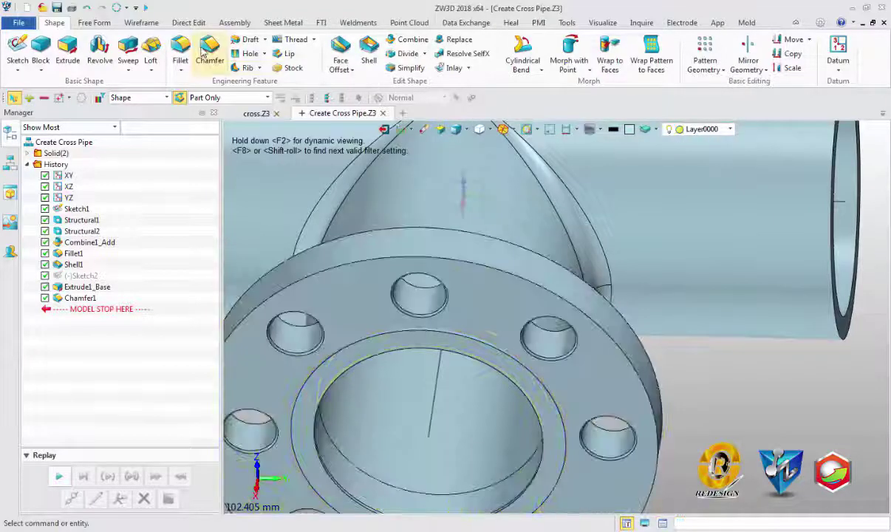
click(325, 237)
click(373, 255)
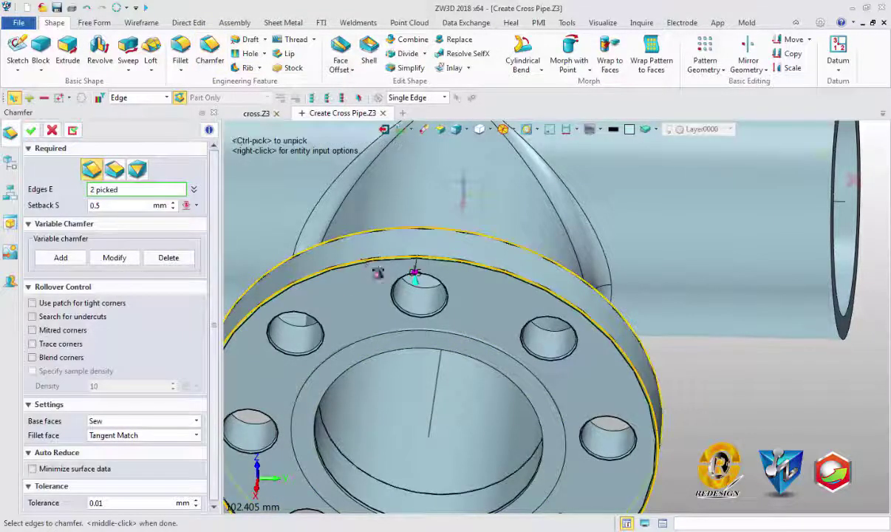
middle_drag(379, 262, 333, 222)
middle_click(273, 204)
scroll(273, 204, down, 5)
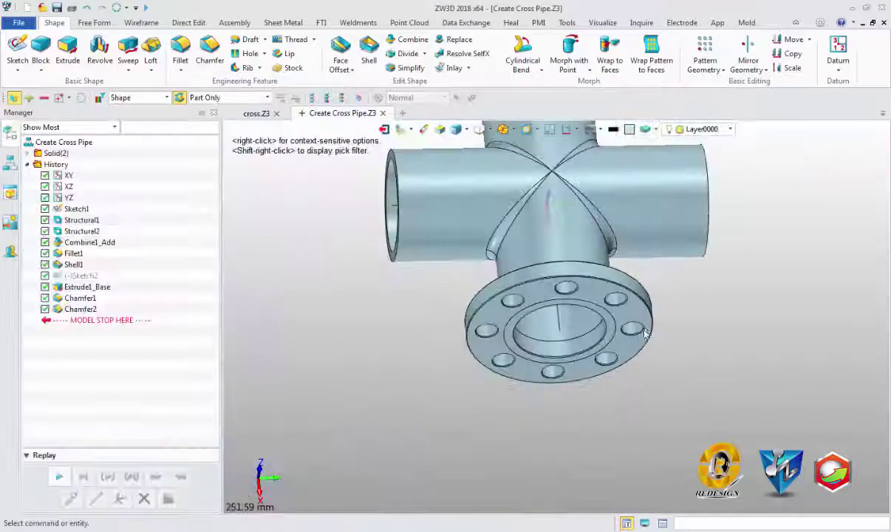
Chamfer the ring edge around the flange bore by 0.5 mm
middle_drag(444, 295, 663, 310)
scroll(596, 305, up, 6)
middle_click(597, 305)
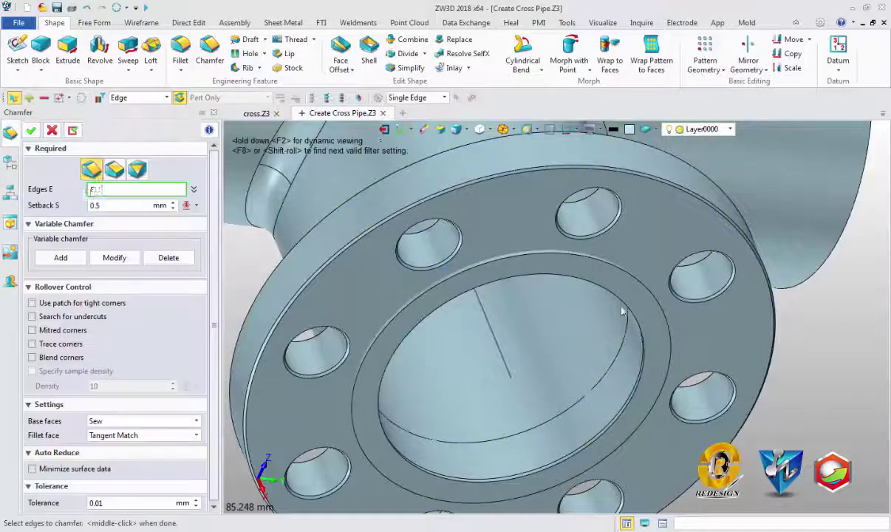
click(644, 339)
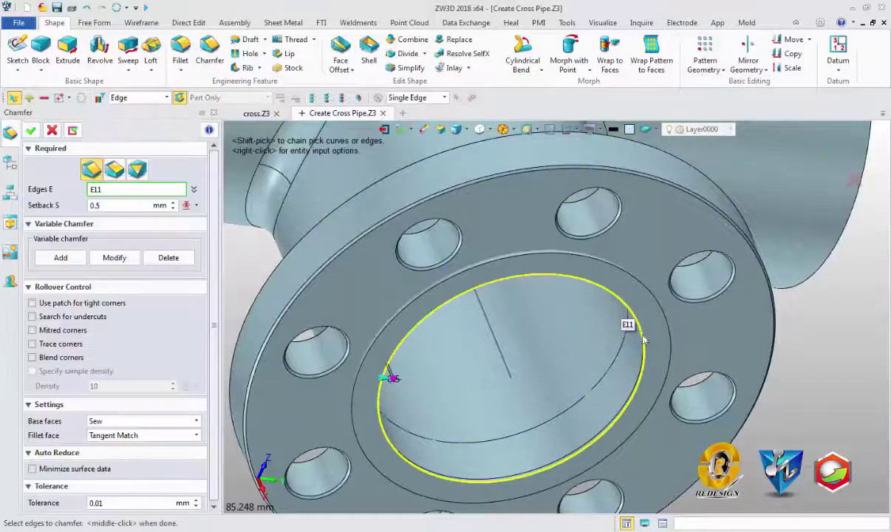
click(534, 260)
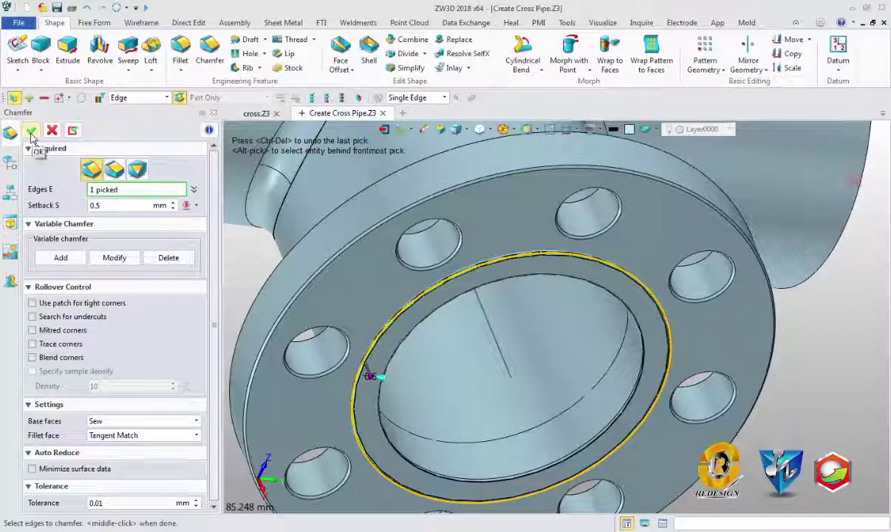
click(32, 137)
scroll(443, 310, down, 5)
middle_drag(443, 311, 448, 269)
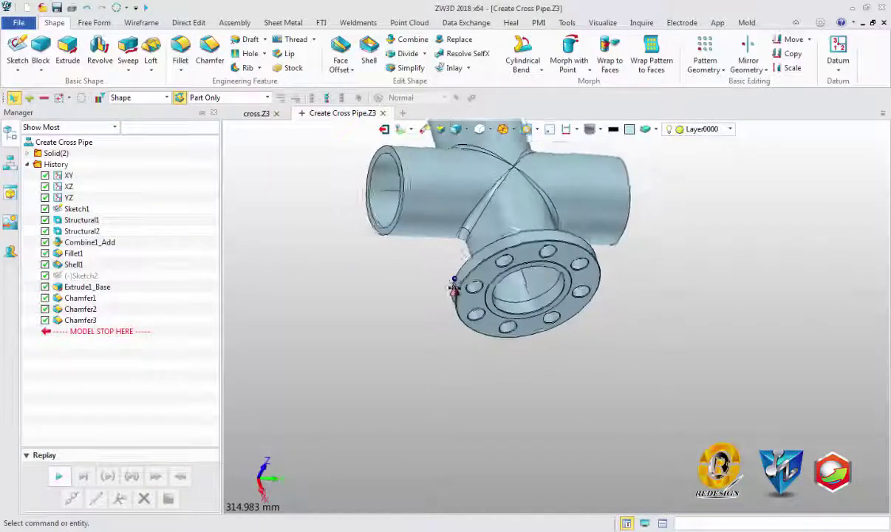
Copy the chamfered flange three times at 90° about the Z axis
middle_drag(645, 226, 656, 235)
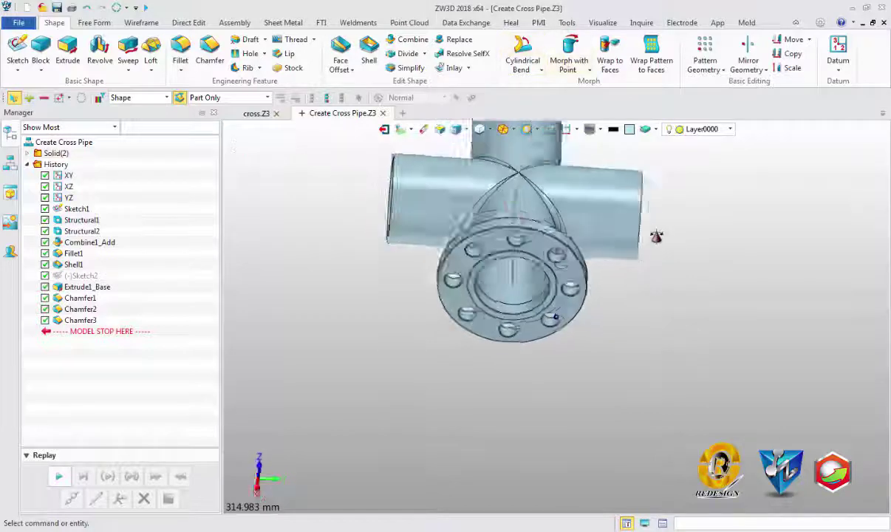
scroll(655, 235, down, 5)
scroll(634, 218, up, 6)
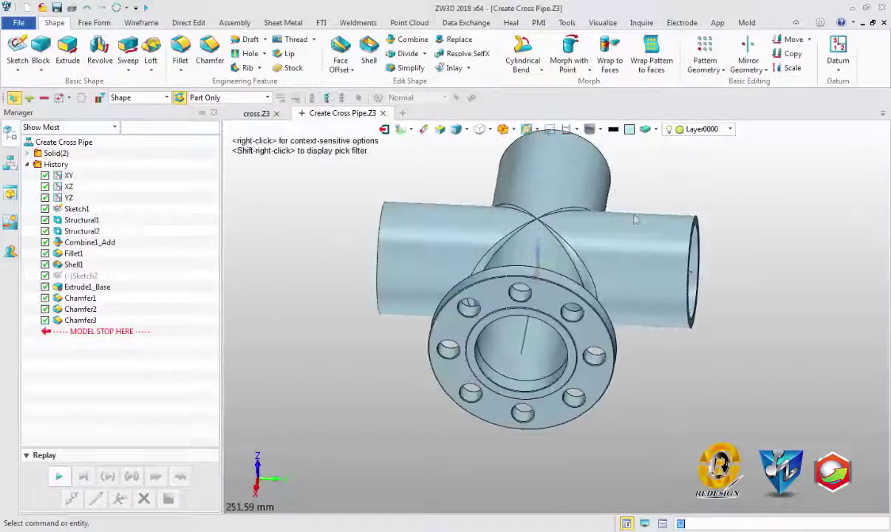
click(792, 54)
click(594, 347)
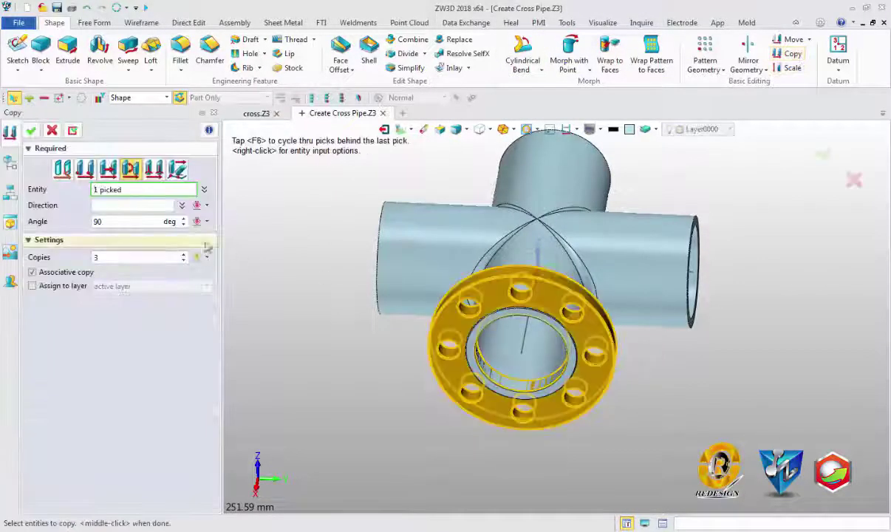
click(134, 201)
right_click(287, 177)
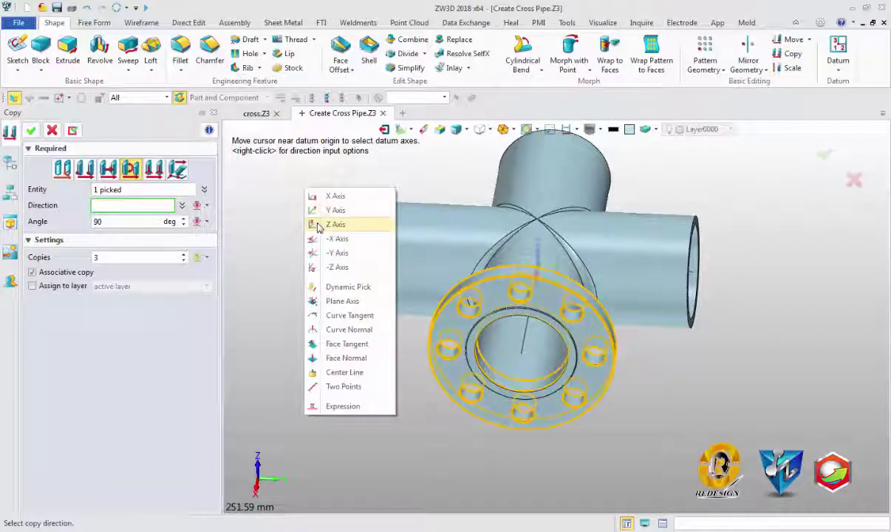
click(308, 224)
middle_drag(290, 302, 858, 152)
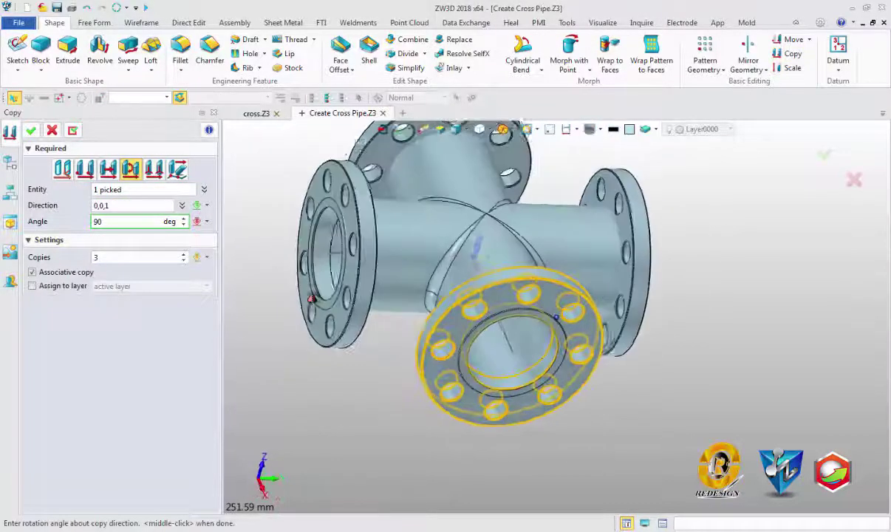
click(822, 153)
Start a Combine with the pipe body picked as the base
scroll(547, 325, down, 5)
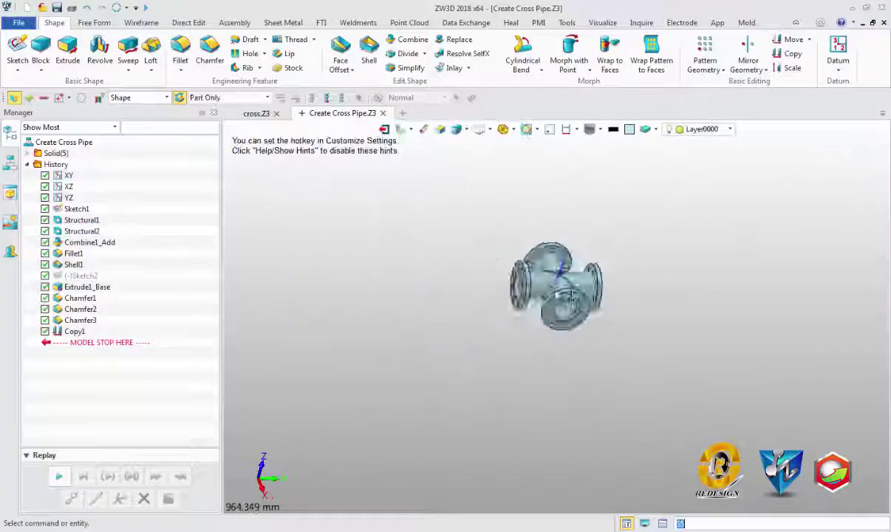
mouse_move(546, 325)
middle_down()
mouse_move(583, 348)
mouse_move(517, 319)
mouse_move(541, 260)
mouse_move(538, 292)
middle_up()
scroll(517, 319, up, 5)
scroll(531, 295, down, 2)
scroll(531, 296, up, 3)
scroll(538, 292, down, 2)
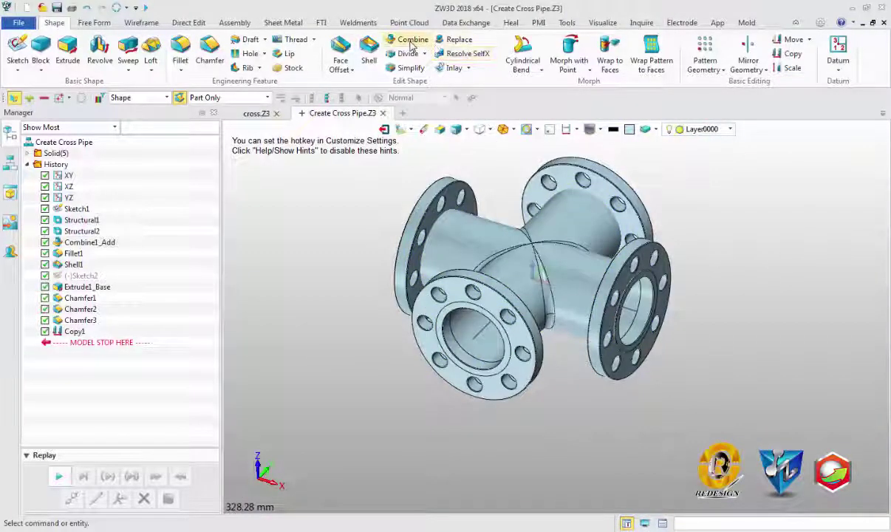
click(411, 44)
click(517, 244)
Add the front, left and top flanges to the pipe as Combine2_Add
click(496, 310)
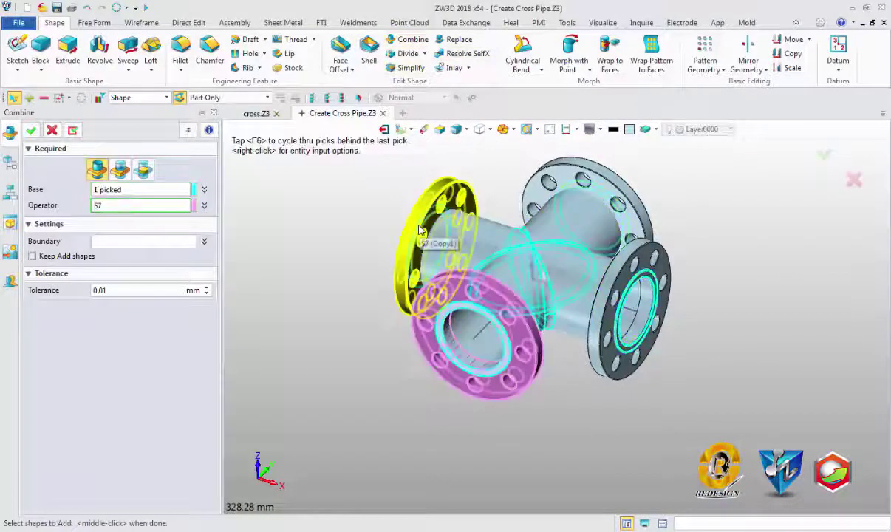
click(443, 222)
click(575, 182)
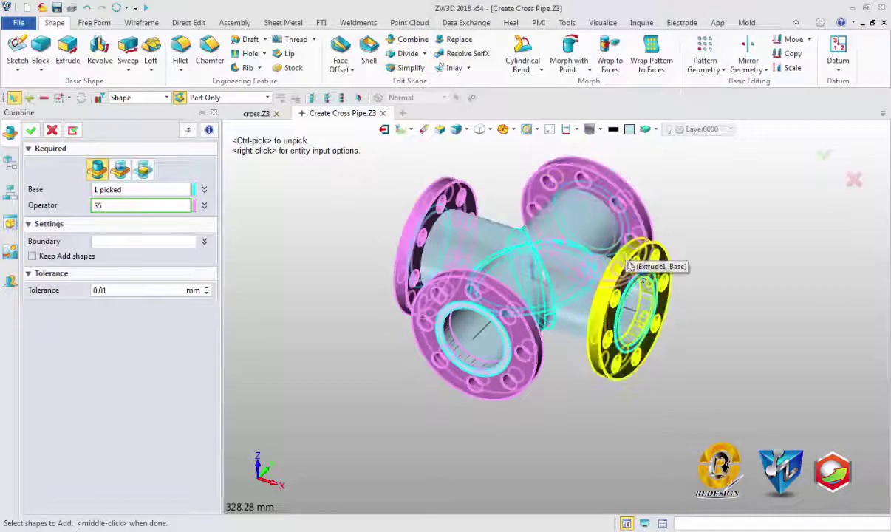
click(824, 155)
middle_drag(547, 280, 582, 285)
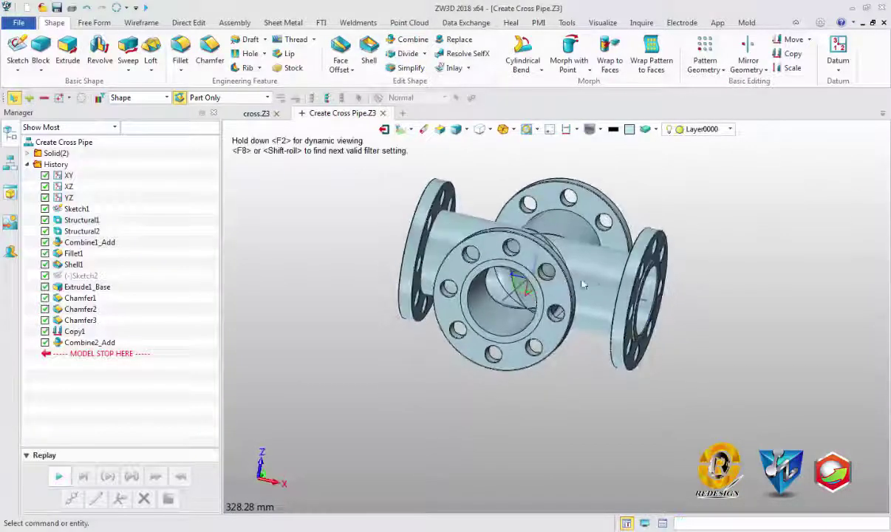
scroll(582, 285, up, 5)
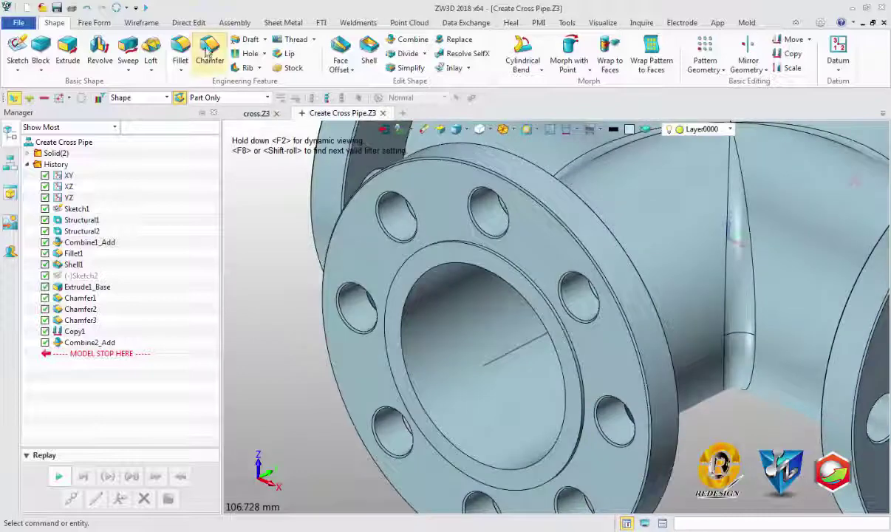
Start a chamfer and pick the front flange's inner edge
click(209, 50)
click(549, 322)
scroll(476, 308, down, 3)
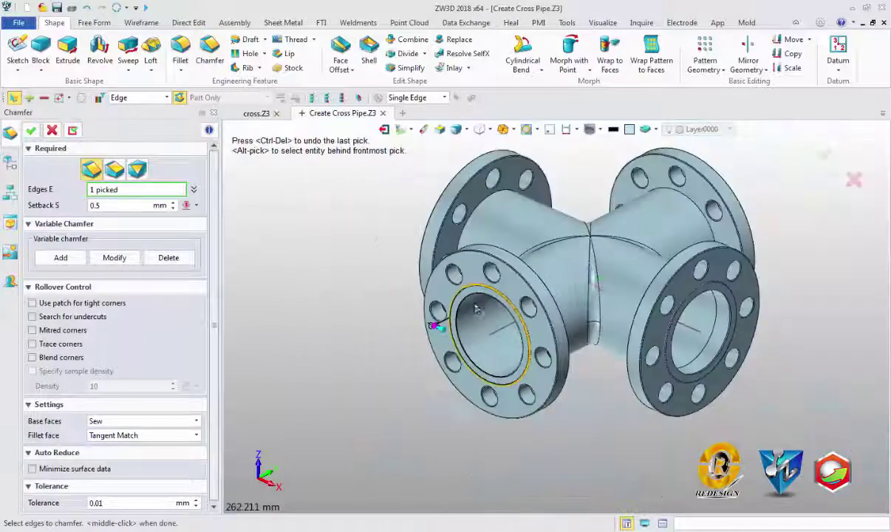
scroll(476, 309, down, 3)
scroll(502, 317, up, 5)
scroll(525, 296, up, 4)
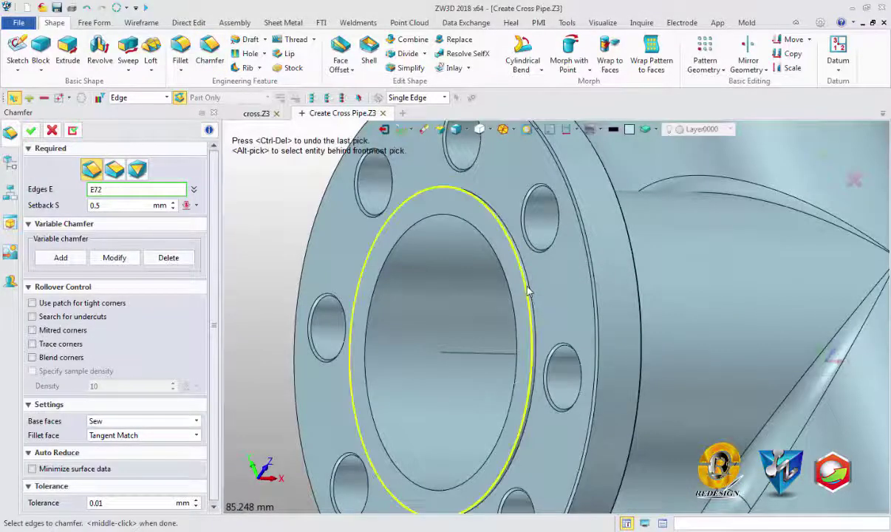
Pick two more inner flange edges and apply Chamfer4 at 0.5 mm
click(526, 292)
scroll(527, 296, down, 5)
middle_drag(527, 308, 473, 280)
scroll(443, 236, up, 2)
scroll(399, 190, up, 4)
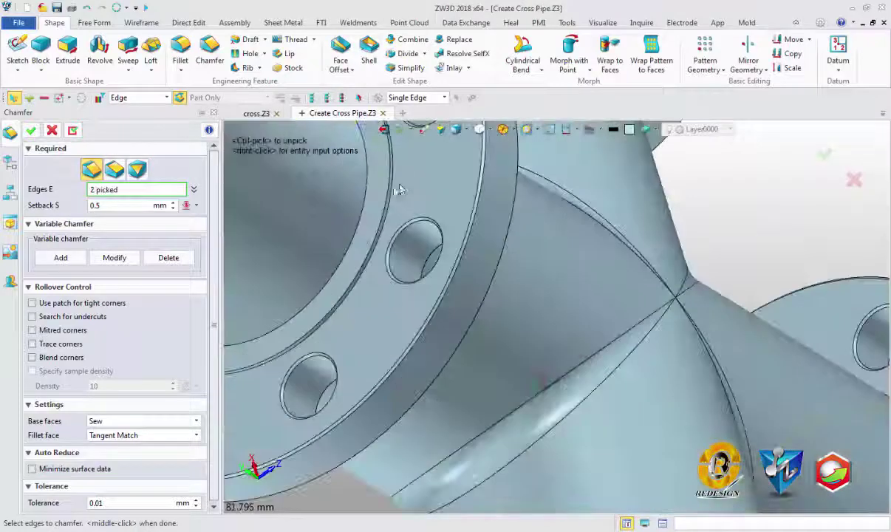
click(399, 190)
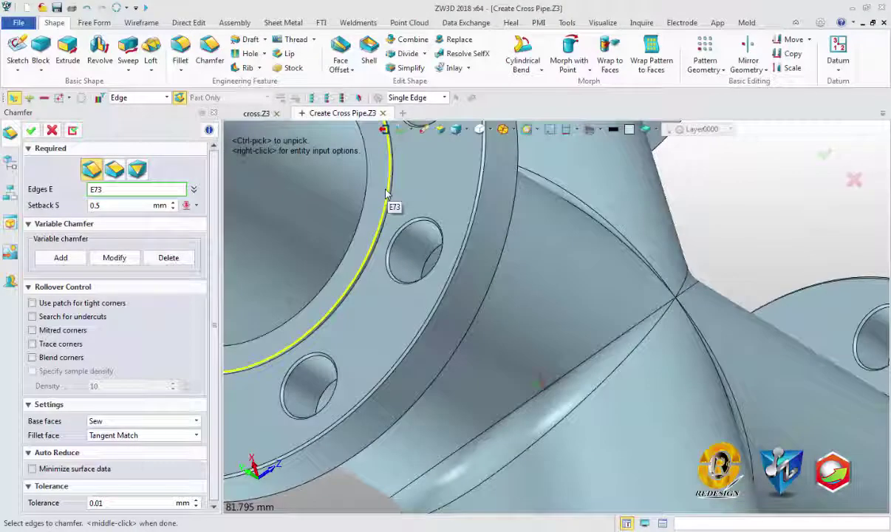
click(31, 130)
scroll(473, 310, down, 4)
scroll(473, 310, down, 3)
mouse_move(472, 310)
middle_down()
mouse_move(492, 319)
mouse_move(590, 294)
middle_up()
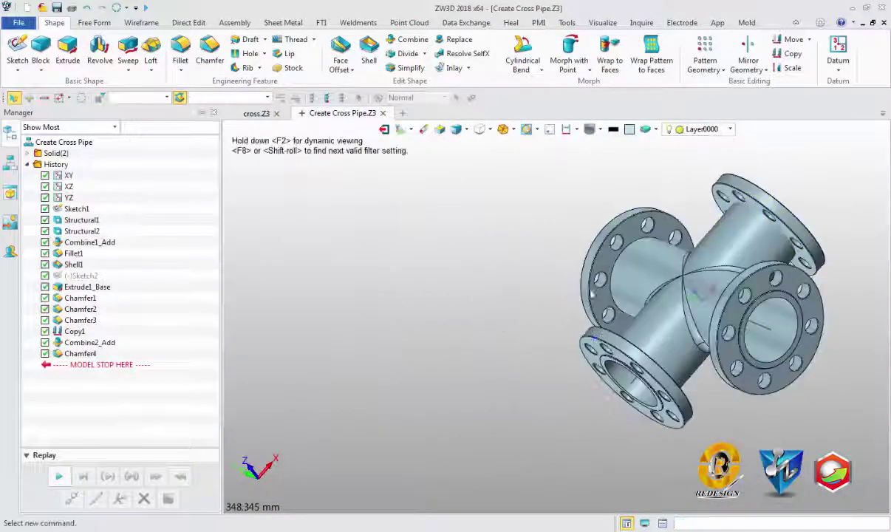
middle_click(591, 294)
scroll(590, 294, up, 5)
Pick the first two flange-to-pipe junction edges for chamfering
click(476, 270)
scroll(476, 269, down, 5)
middle_drag(476, 270, 580, 288)
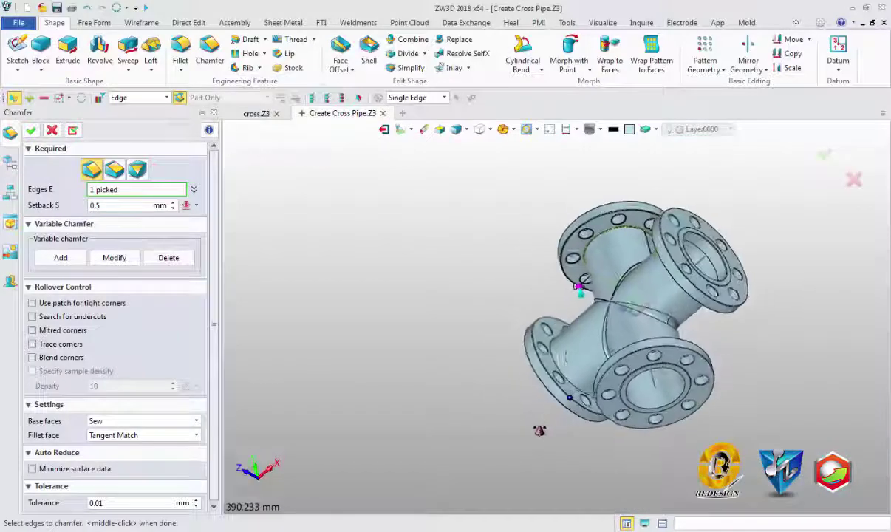
scroll(543, 377, up, 5)
click(525, 384)
scroll(524, 384, down, 4)
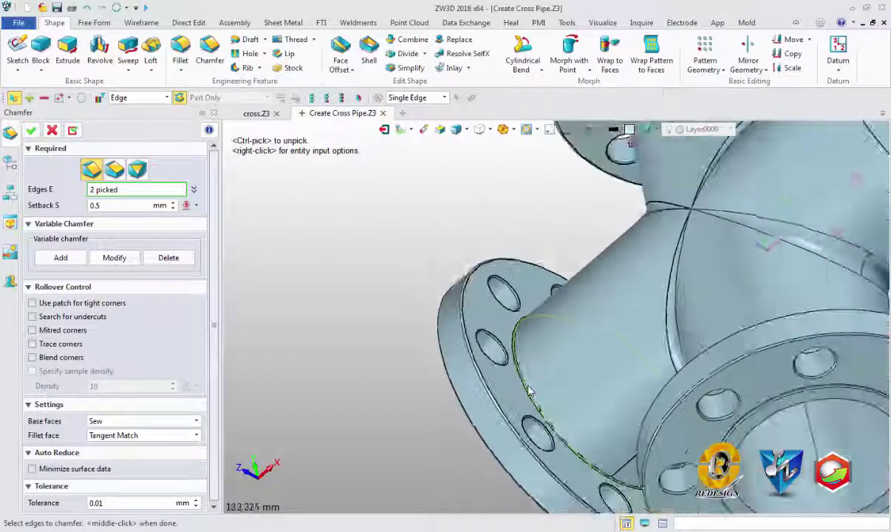
scroll(557, 358, down, 2)
scroll(575, 350, up, 4)
scroll(591, 403, up, 3)
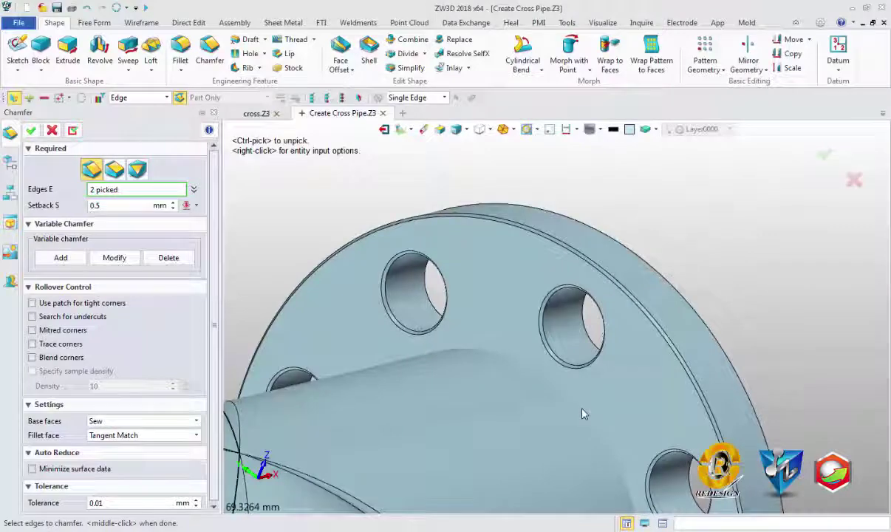
Pick the third junction edge and apply Chamfer5 at 0.5 mm
mouse_move(583, 414)
middle_down()
mouse_move(537, 437)
mouse_move(245, 201)
middle_up()
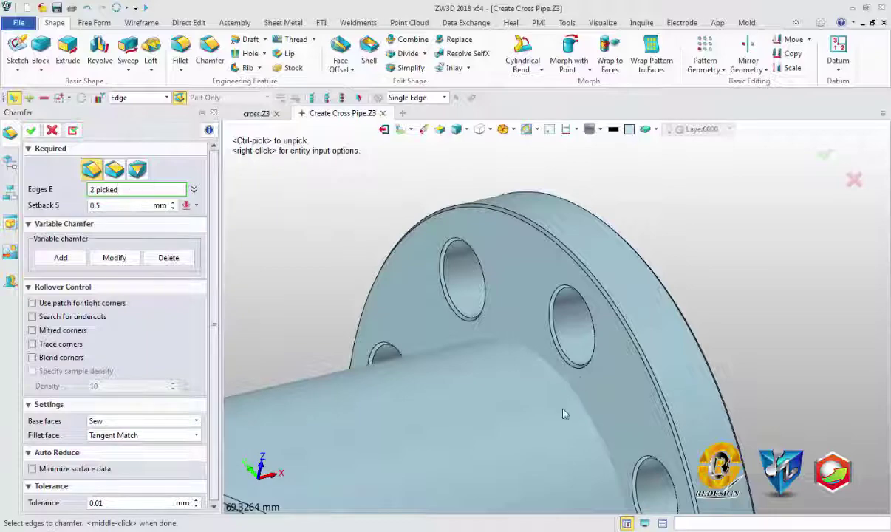
scroll(563, 414, down, 5)
scroll(540, 415, down, 2)
scroll(541, 415, up, 2)
scroll(496, 365, up, 5)
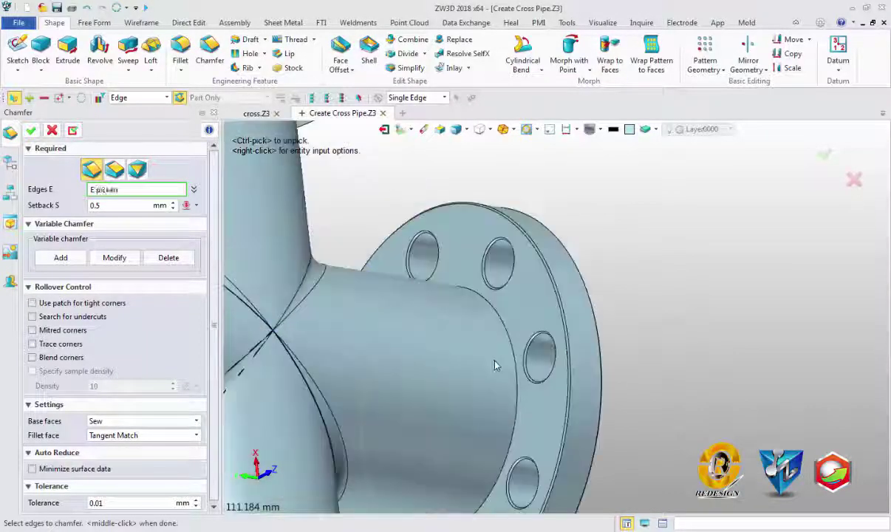
click(514, 373)
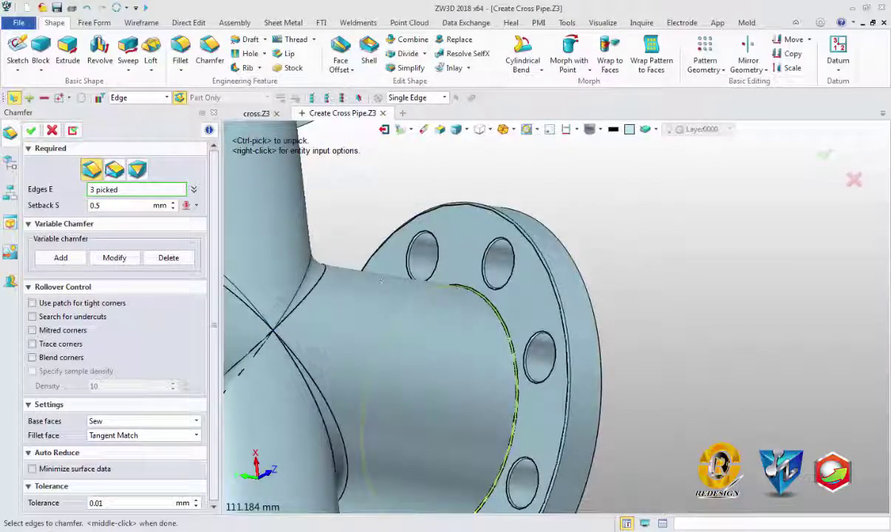
click(31, 131)
scroll(510, 270, down, 5)
scroll(510, 270, up, 3)
Combine (Add) the flange into the pipe, with the pipe as base and the flange as operator
scroll(510, 271, up, 3)
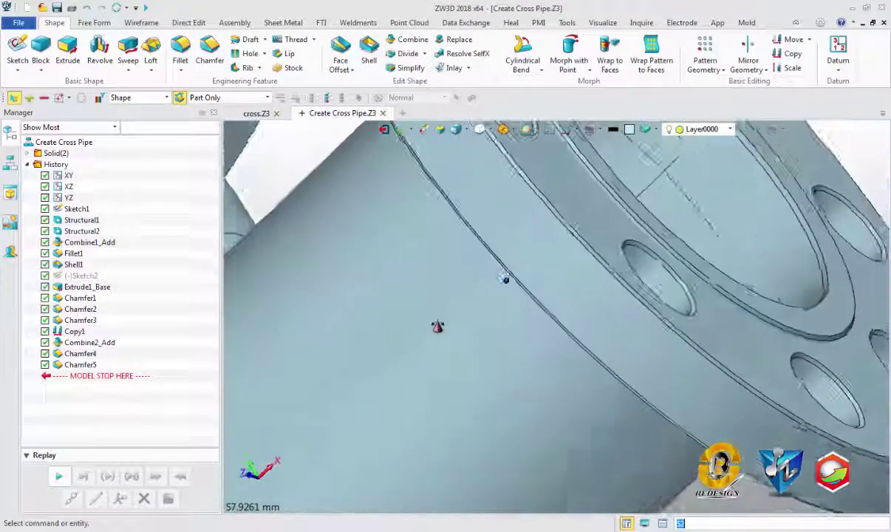
mouse_move(510, 270)
middle_down()
mouse_move(466, 279)
mouse_move(483, 253)
middle_up()
scroll(485, 260, down, 2)
middle_drag(459, 302, 461, 306)
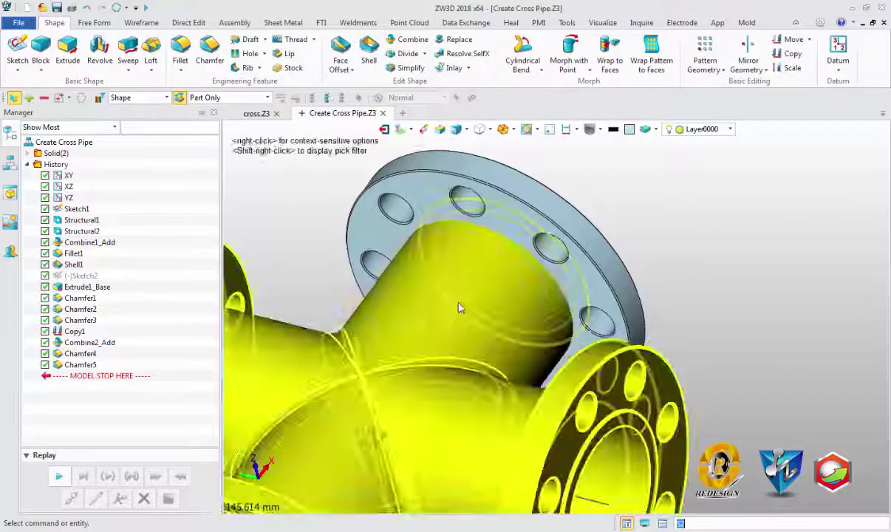
click(426, 37)
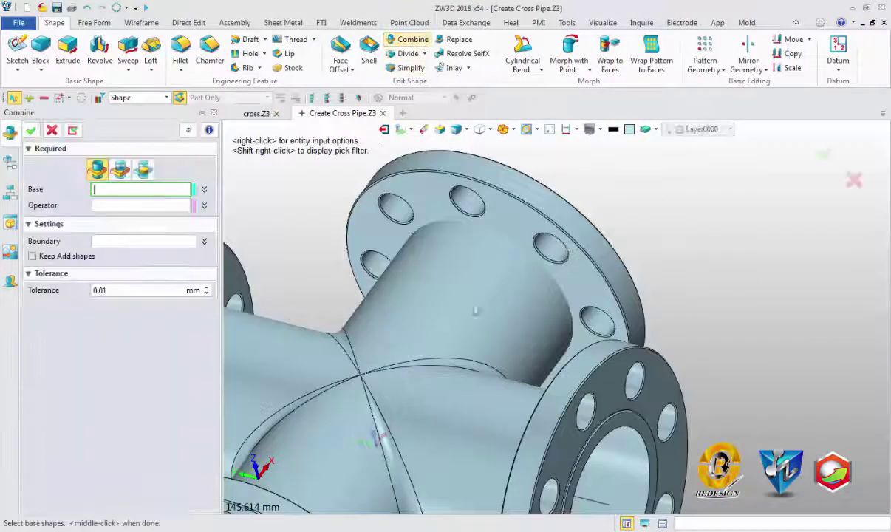
click(477, 308)
click(513, 247)
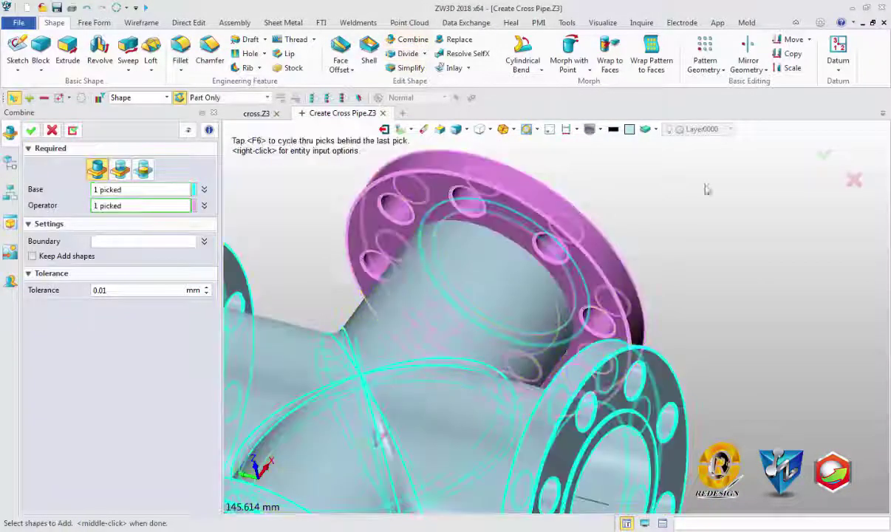
click(824, 157)
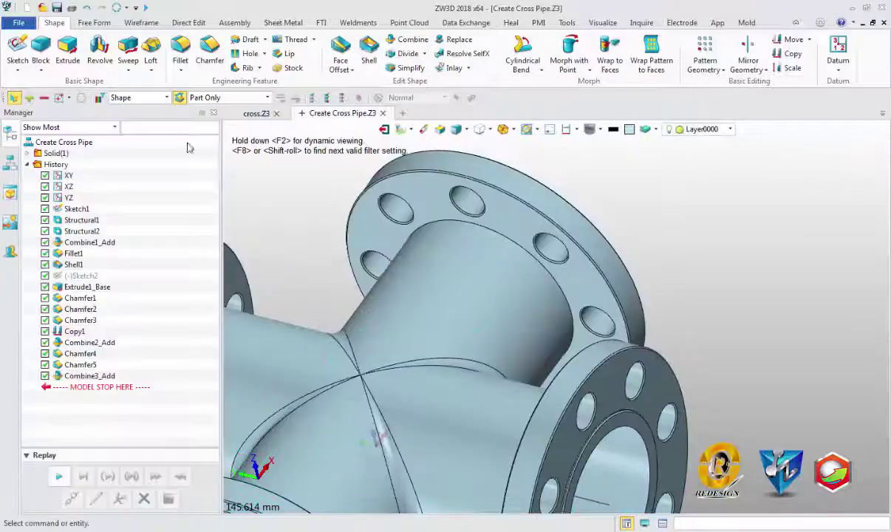
middle_click(302, 197)
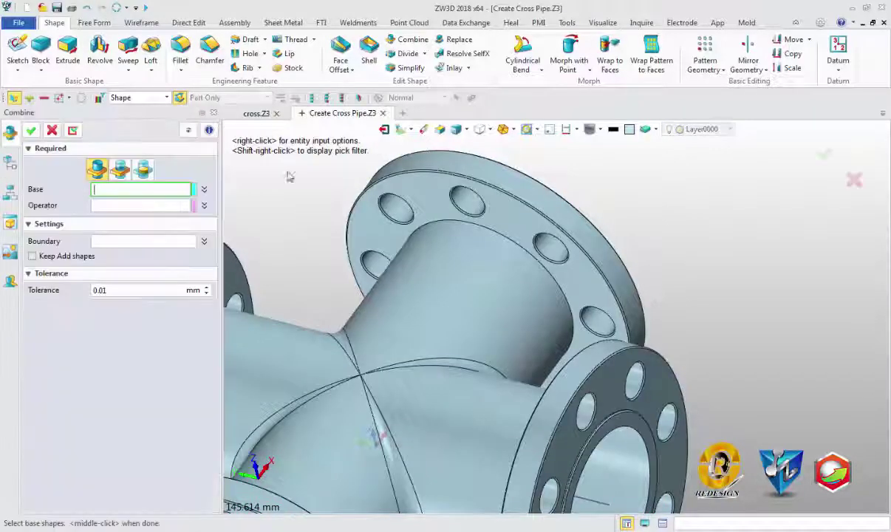
Chamfer the circular edge where the pipe meets the flange by 0.5 mm
click(210, 51)
click(540, 270)
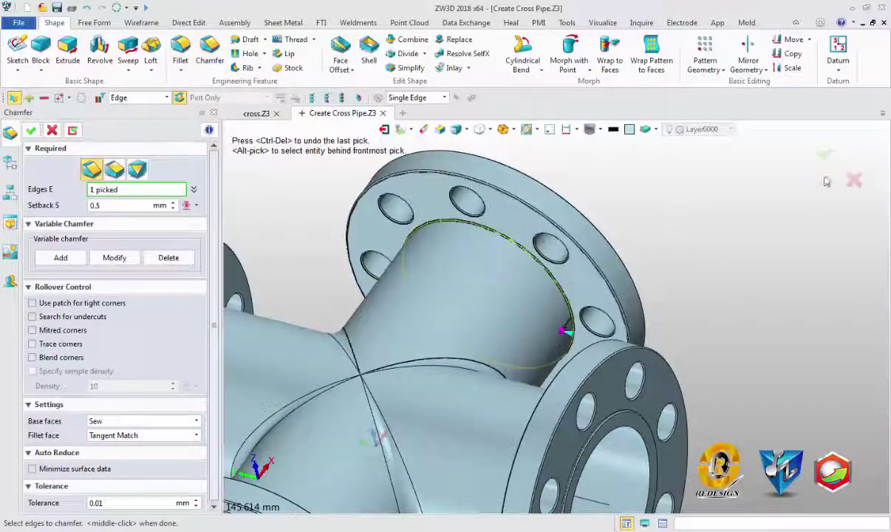
click(822, 157)
middle_drag(632, 283, 654, 249)
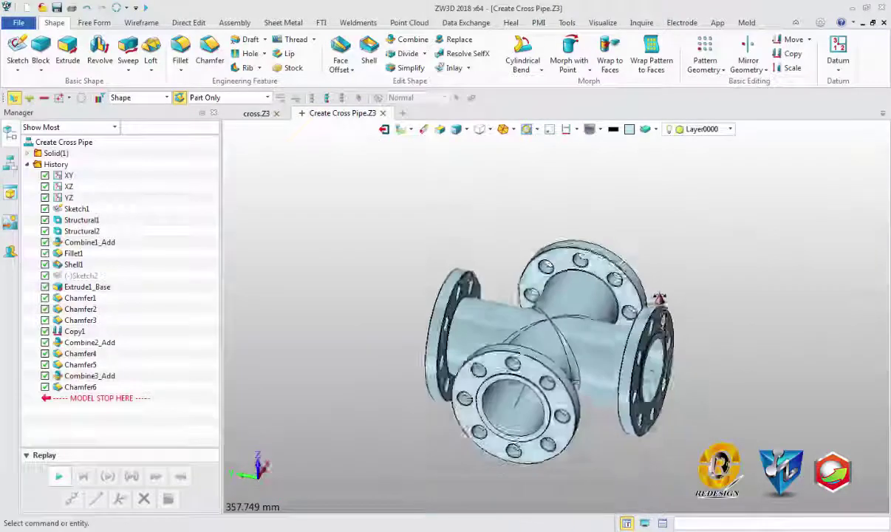
mouse_move(515, 314)
middle_down()
mouse_move(652, 282)
mouse_move(690, 222)
middle_up()
scroll(651, 283, down, 3)
scroll(651, 283, up, 5)
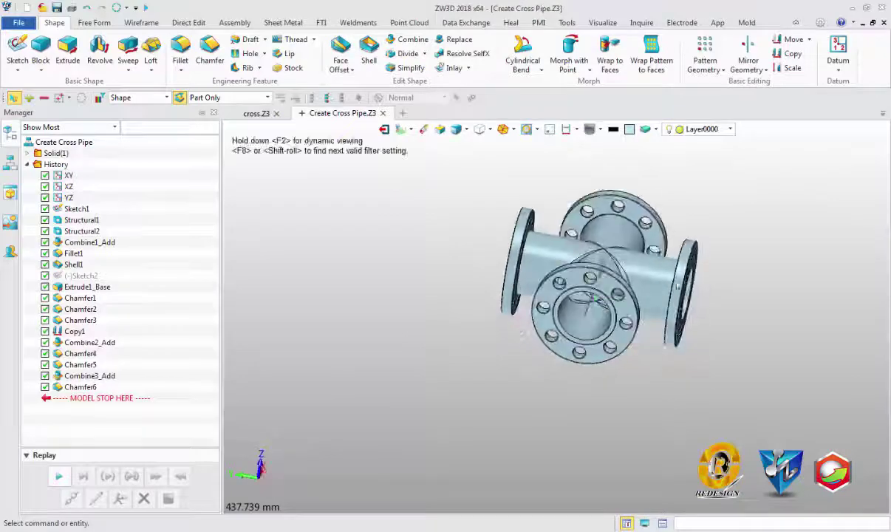
scroll(690, 222, up, 2)
click(635, 24)
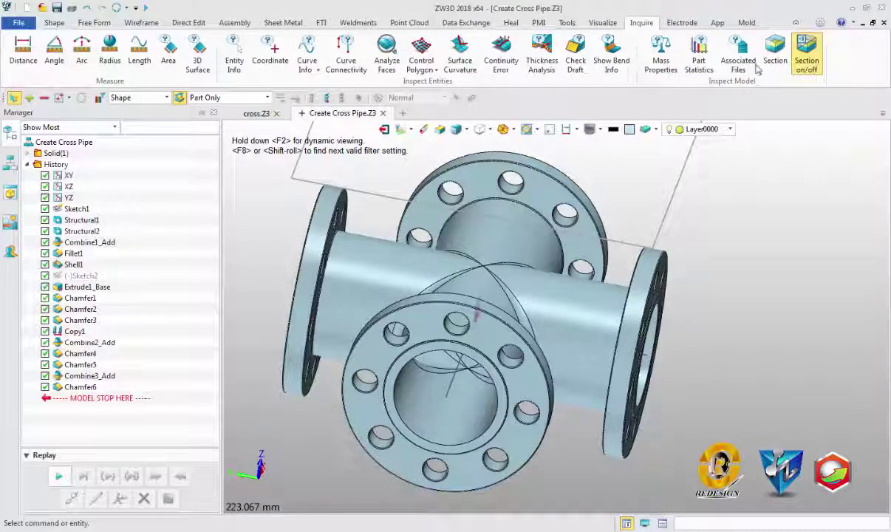
Section the cross pipe with three perpendicular planes, offsetting the first plane to -30 mm
click(775, 53)
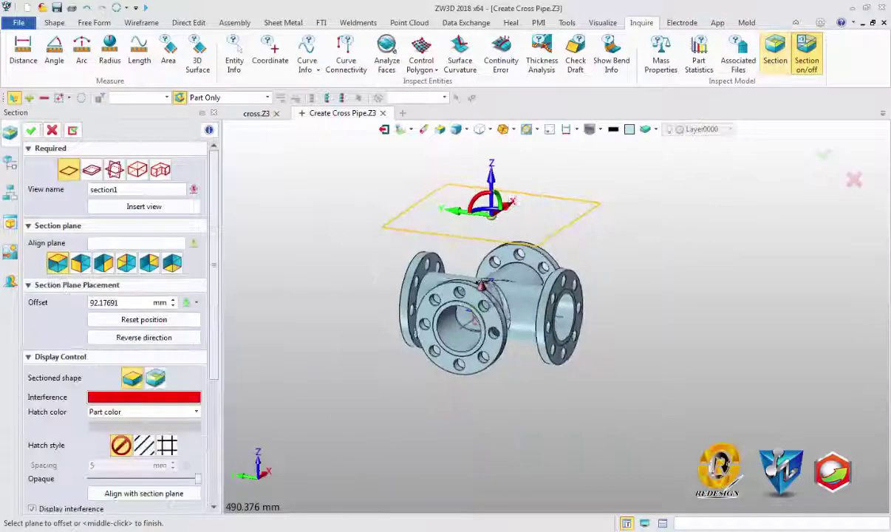
click(115, 170)
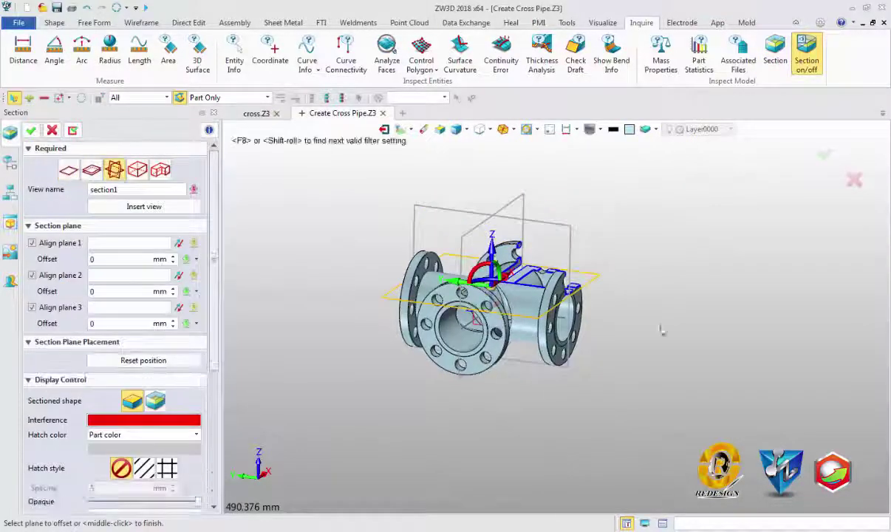
mouse_move(659, 401)
middle_down()
mouse_move(551, 372)
mouse_move(488, 260)
middle_up()
scroll(488, 260, up, 3)
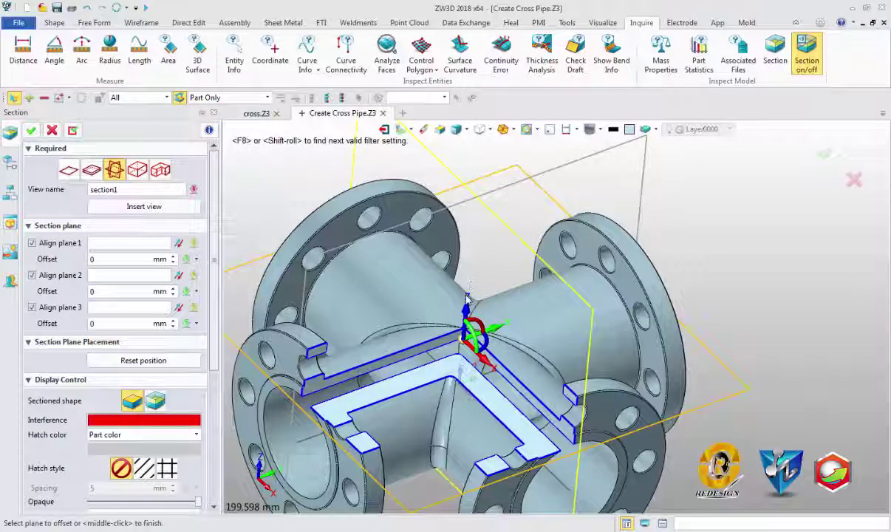
scroll(473, 295, down, 1)
drag(466, 294, 463, 329)
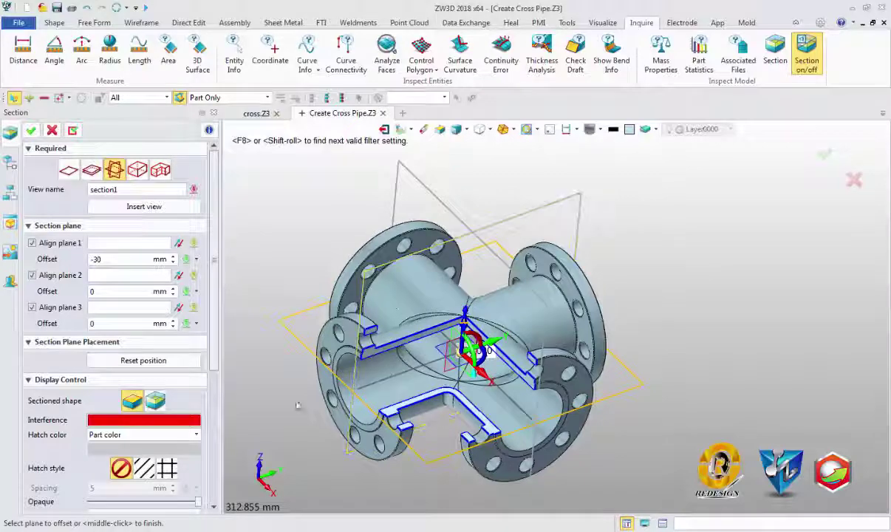
Hatch the section cut faces with diagonal lines and review the sectioned pipe from several angles
click(144, 468)
scroll(373, 296, down, 3)
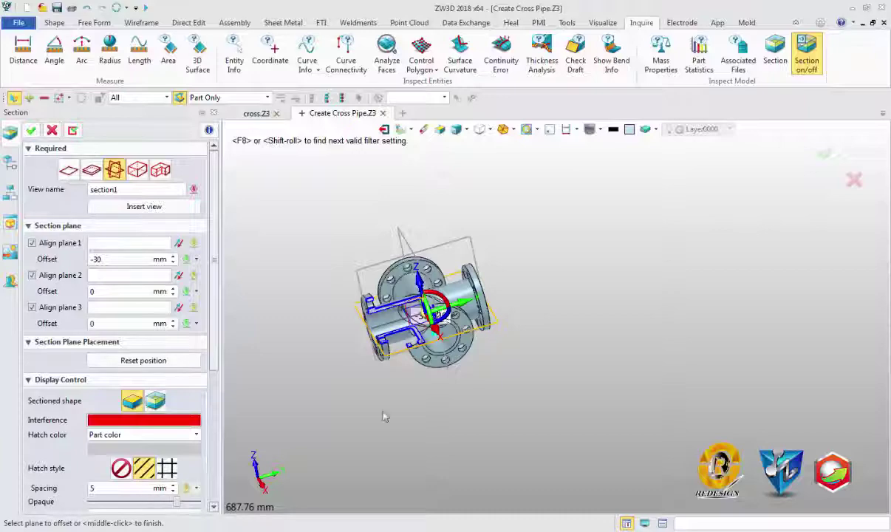
scroll(384, 417, down, 2)
scroll(355, 399, up, 3)
scroll(317, 370, up, 3)
scroll(280, 348, up, 3)
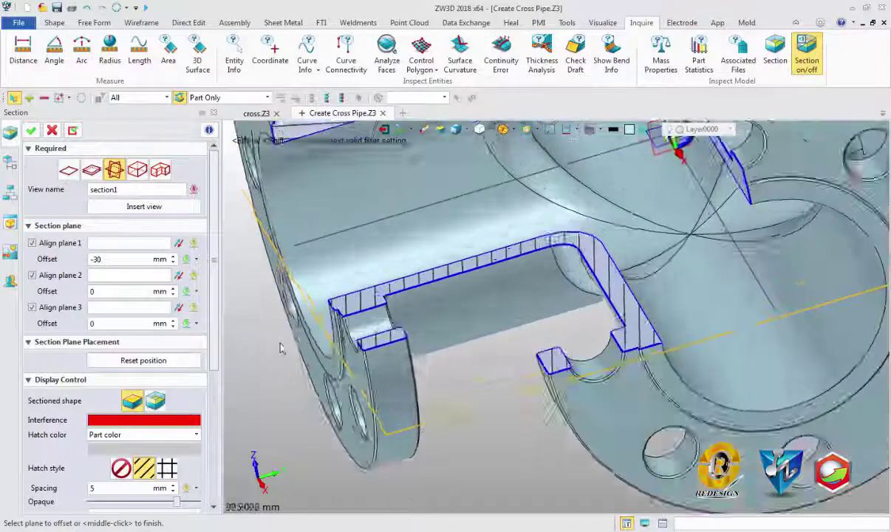
key(Home)
scroll(175, 382, down, 2)
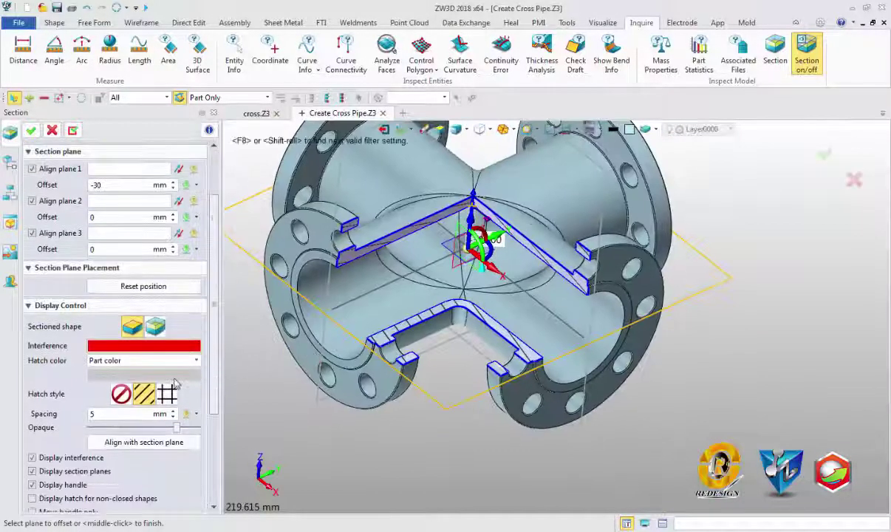
middle_drag(375, 362, 478, 266)
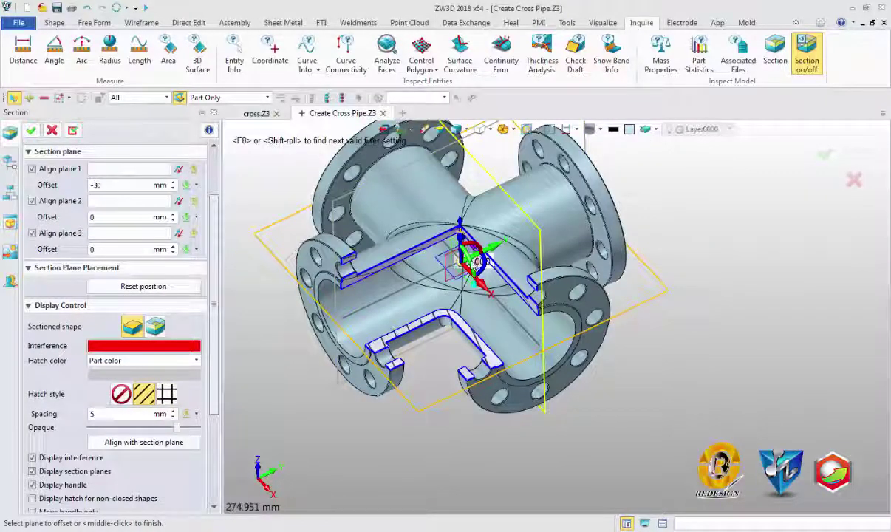
click(466, 253)
key(Return)
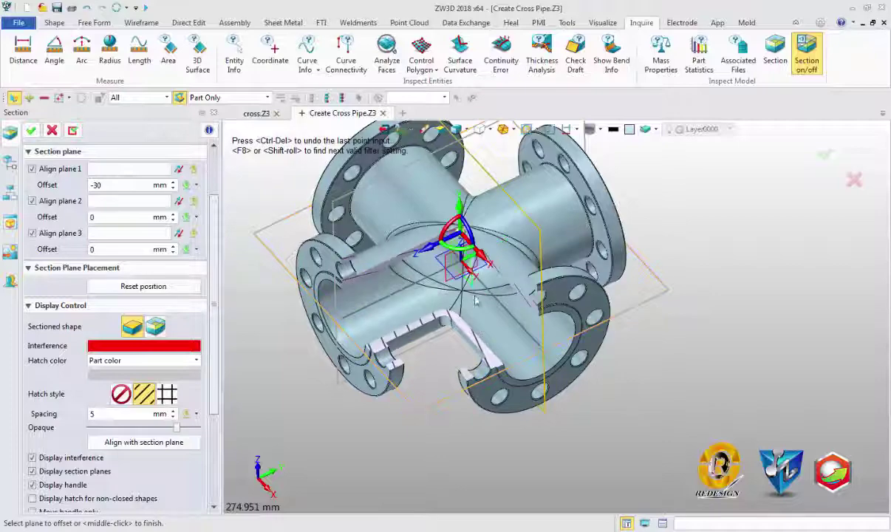
scroll(467, 253, down, 3)
mouse_move(467, 254)
middle_down()
mouse_move(510, 316)
mouse_move(480, 280)
middle_up()
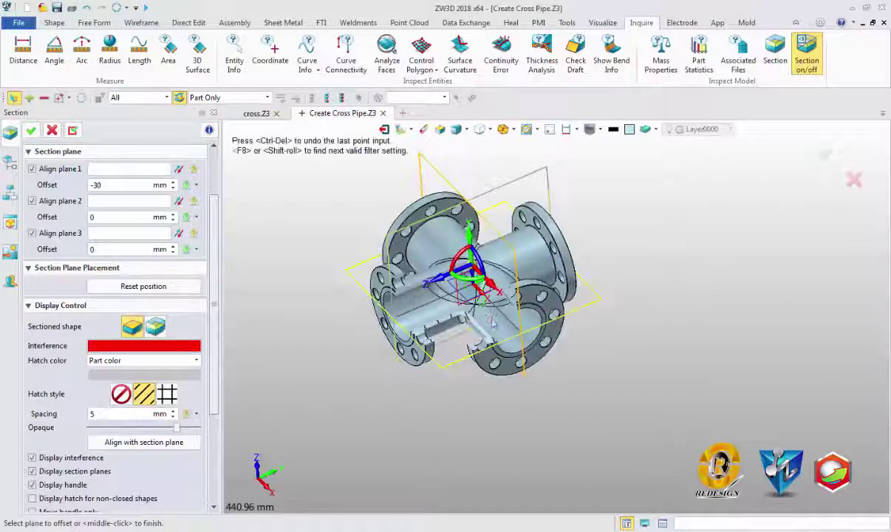
click(603, 22)
Apply the custom metal texture (RGB 147, 144, 140) to the cross pipe body
click(339, 48)
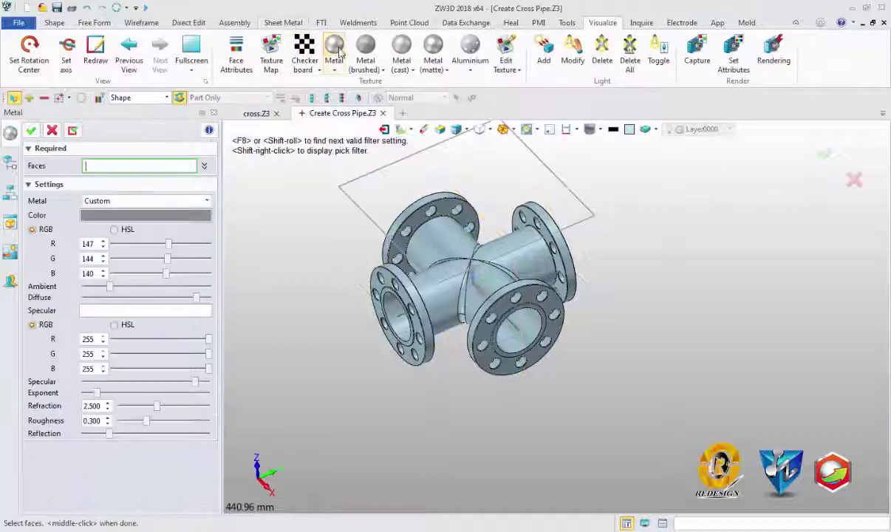
click(478, 288)
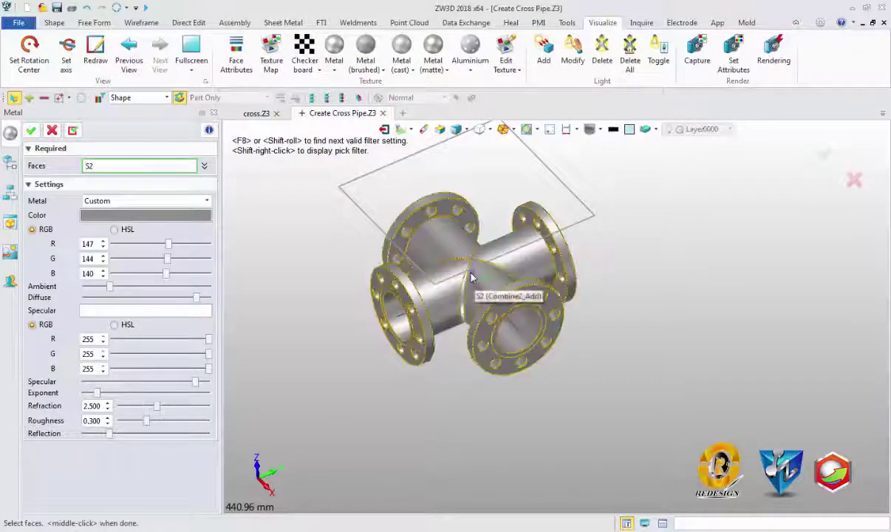
middle_click(825, 161)
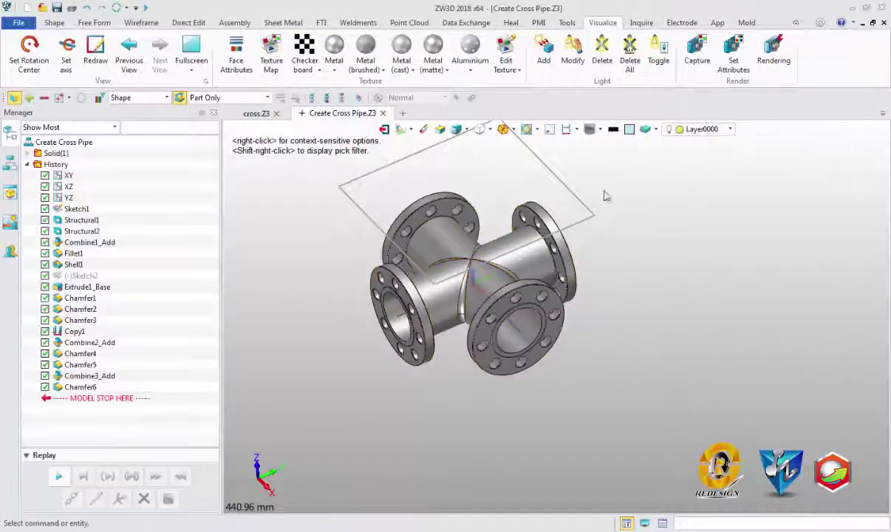
scroll(591, 209, down, 5)
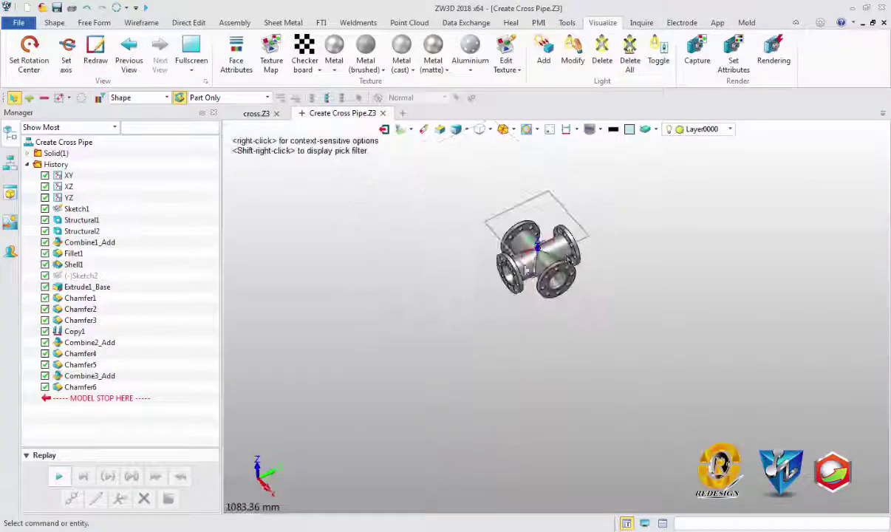
scroll(537, 248, up, 6)
middle_drag(537, 247, 522, 253)
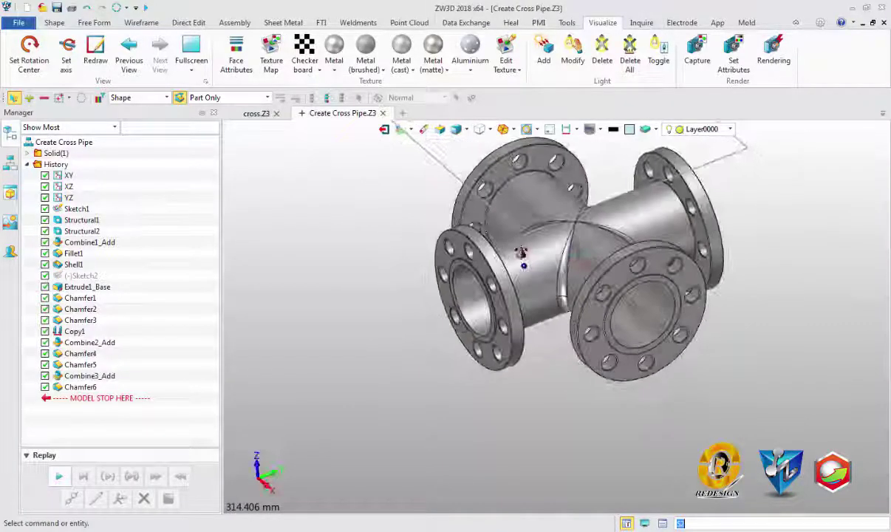
scroll(521, 253, down, 3)
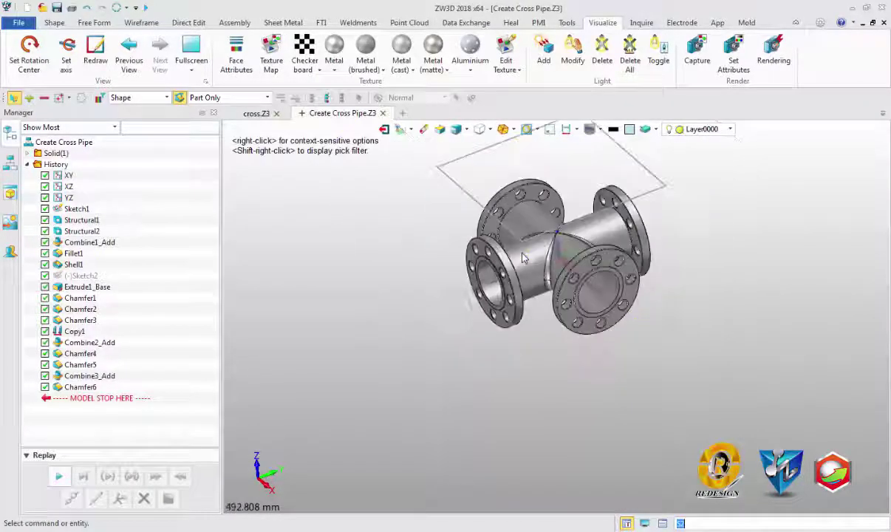
Turn off the section plane display on the cross pipe
click(641, 22)
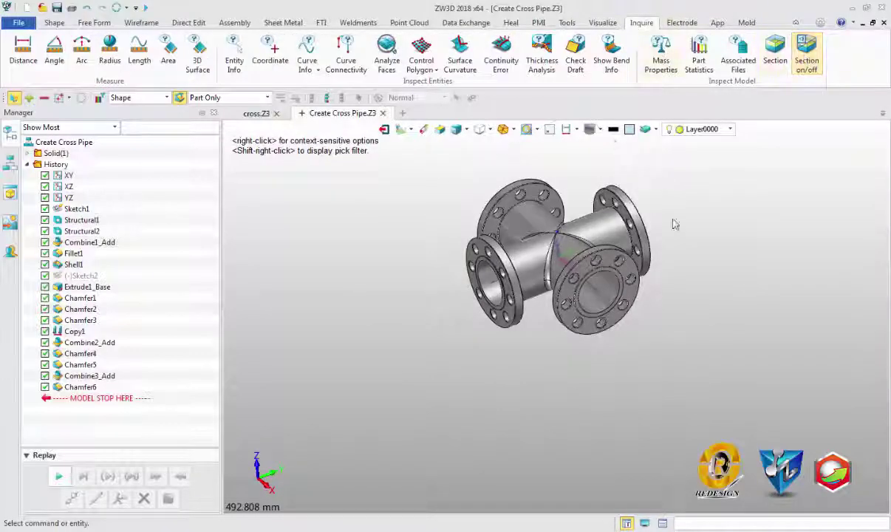
middle_drag(635, 244, 663, 265)
scroll(663, 264, up, 4)
scroll(662, 265, down, 3)
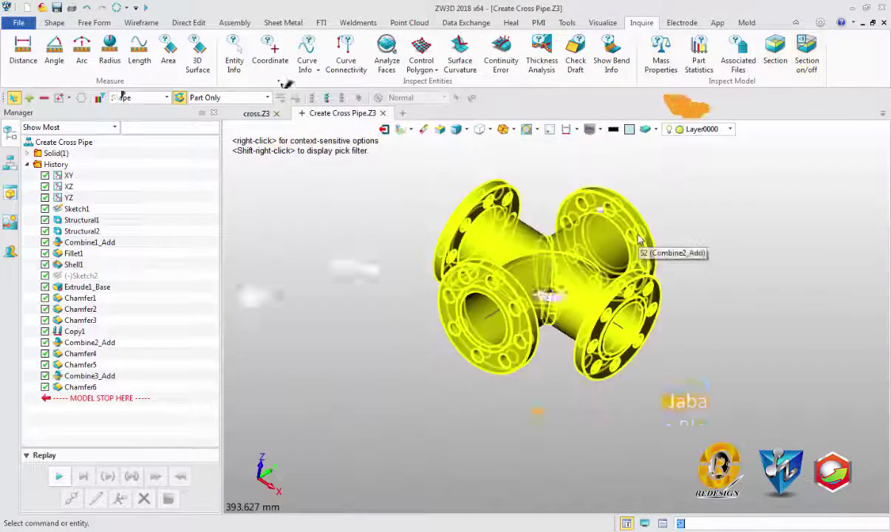